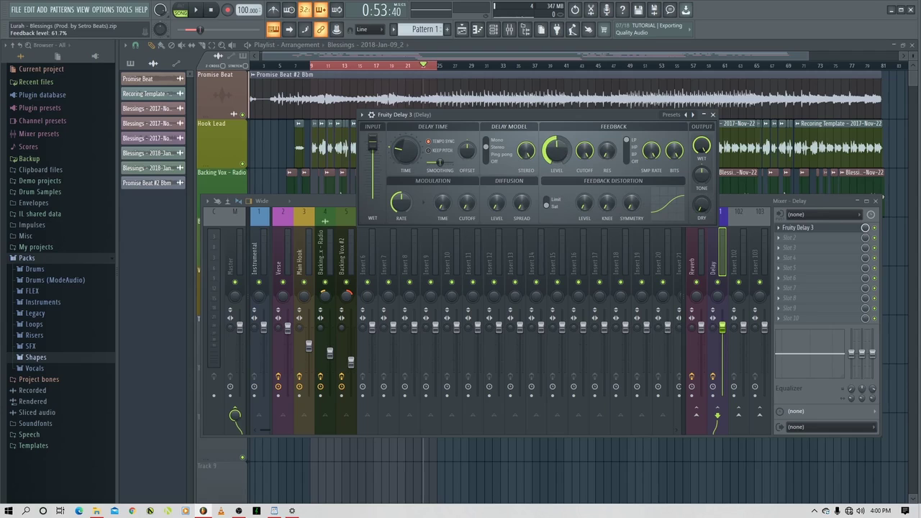
- Solo the Main Hook mixer track, arrange the delay and mixer windows, and briefly audition the hook
click(313, 265)
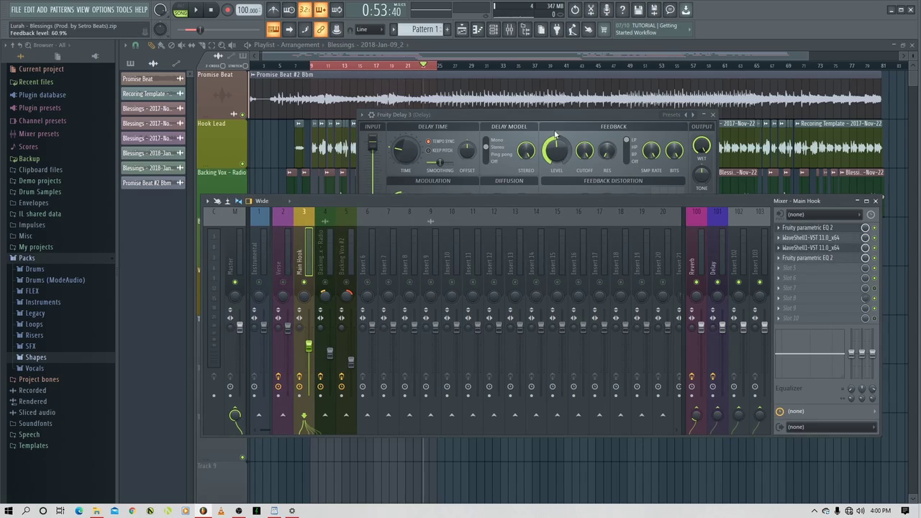
drag(562, 116, 546, 63)
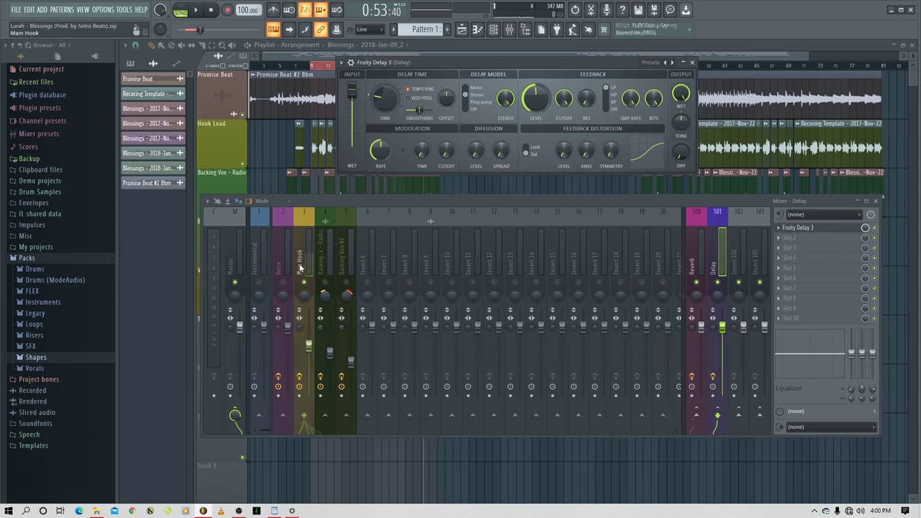
click(301, 268)
key(space)
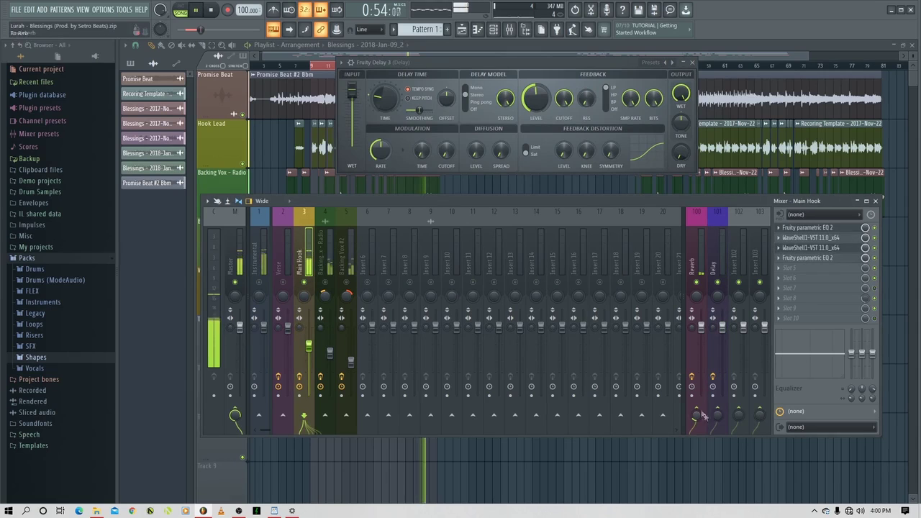
key(space)
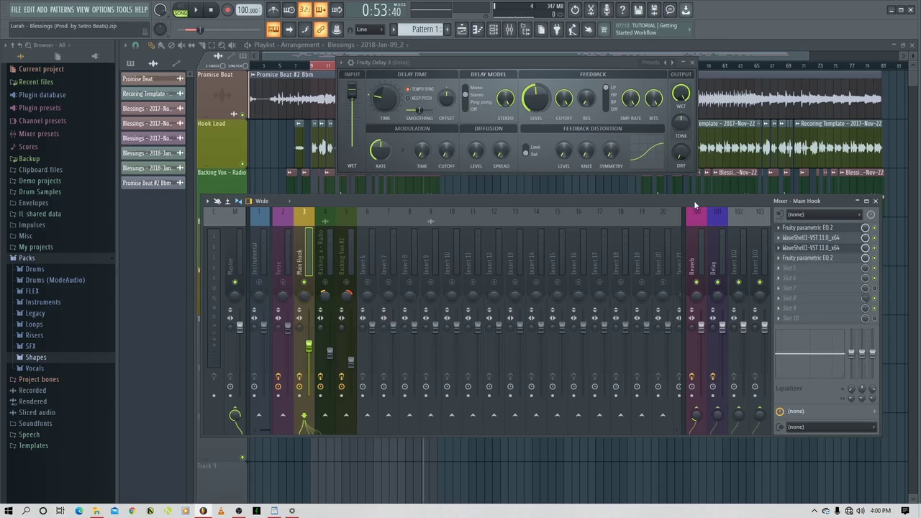
drag(693, 200, 704, 186)
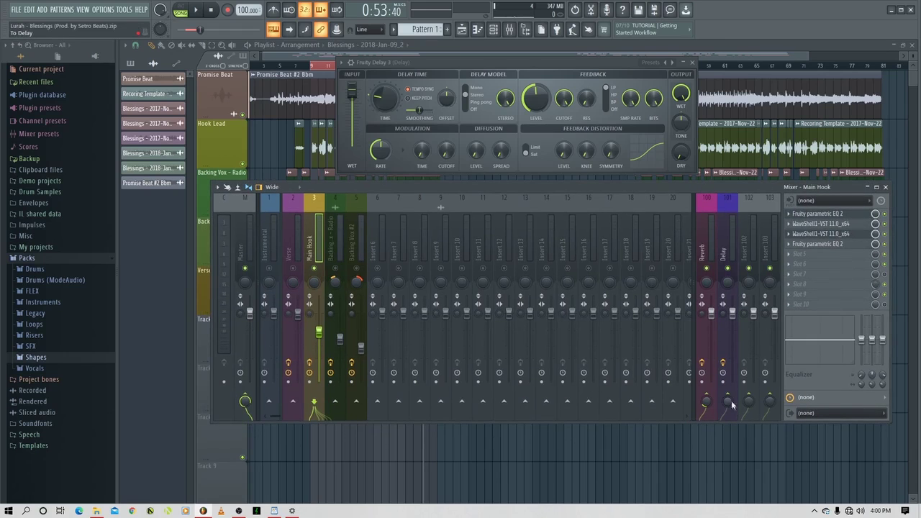
- Raise the send amount from the Main Hook track to the Delay track and play the hook section
click(728, 251)
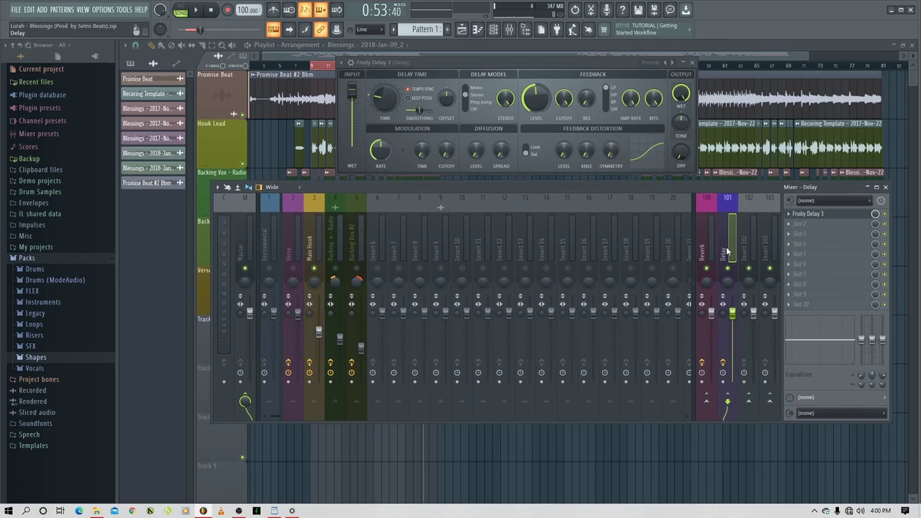
click(314, 251)
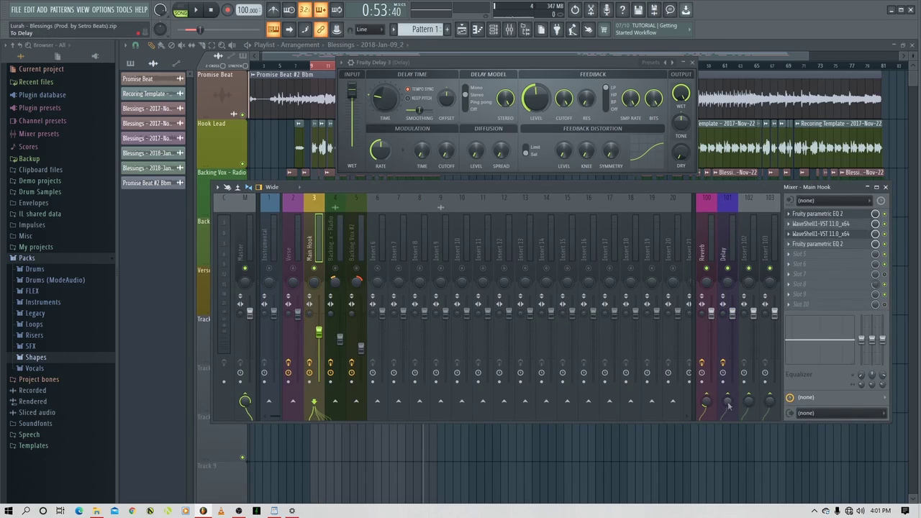
key(space)
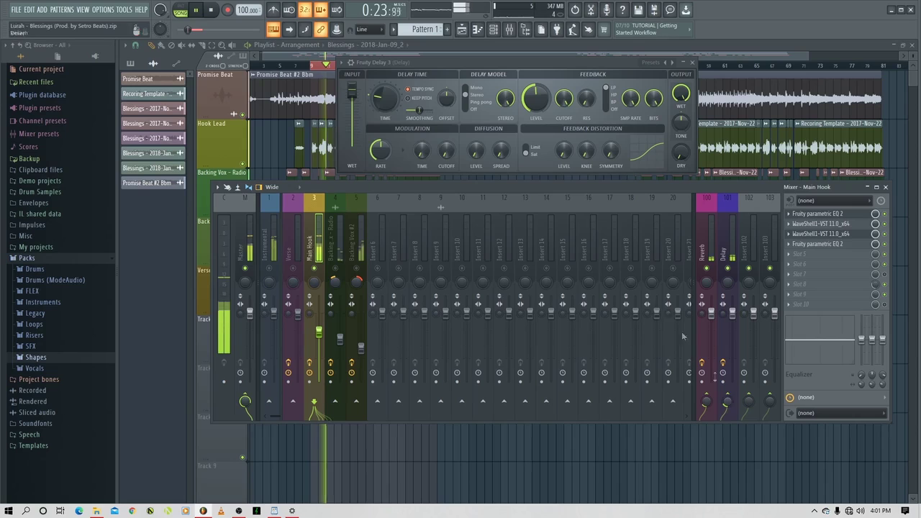
key(space)
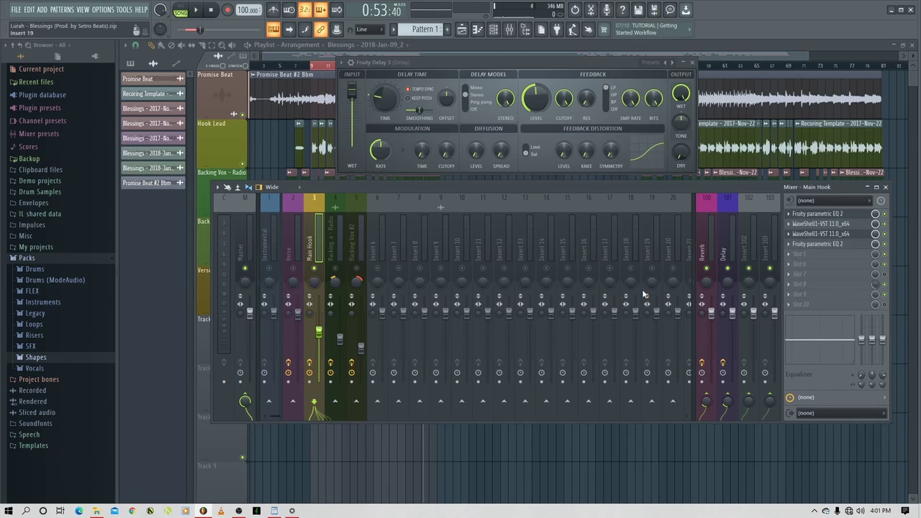
- Lower the Fruity Delay 3 feedback level to 20.3% and play the looped hook with the plugin and mixer windows closed
drag(547, 61, 545, 77)
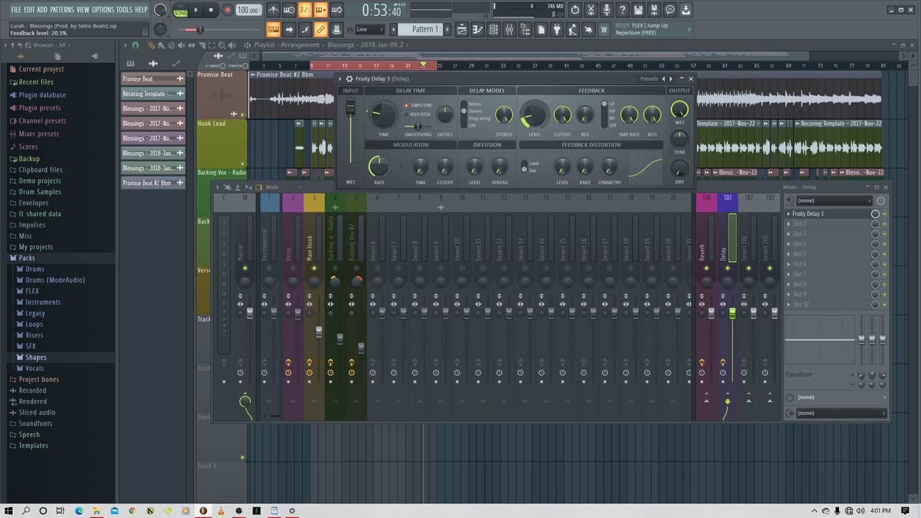
click(205, 9)
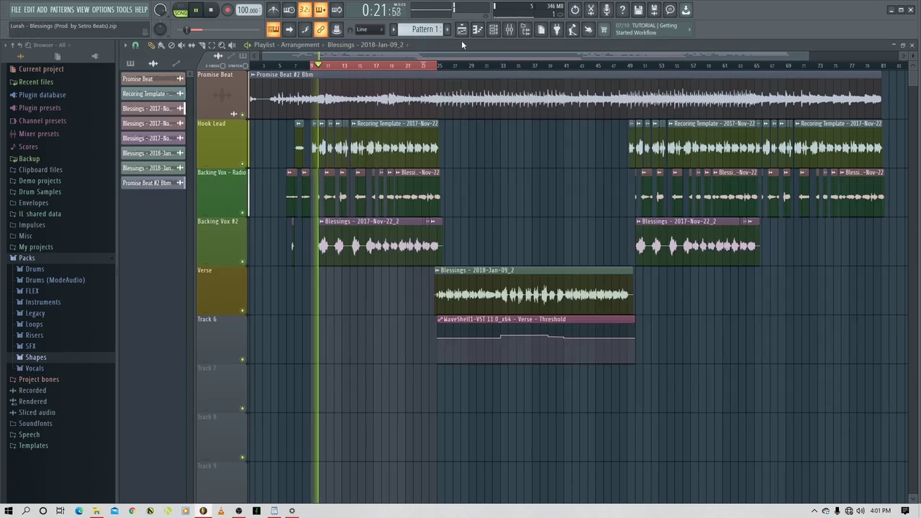
key(F12)
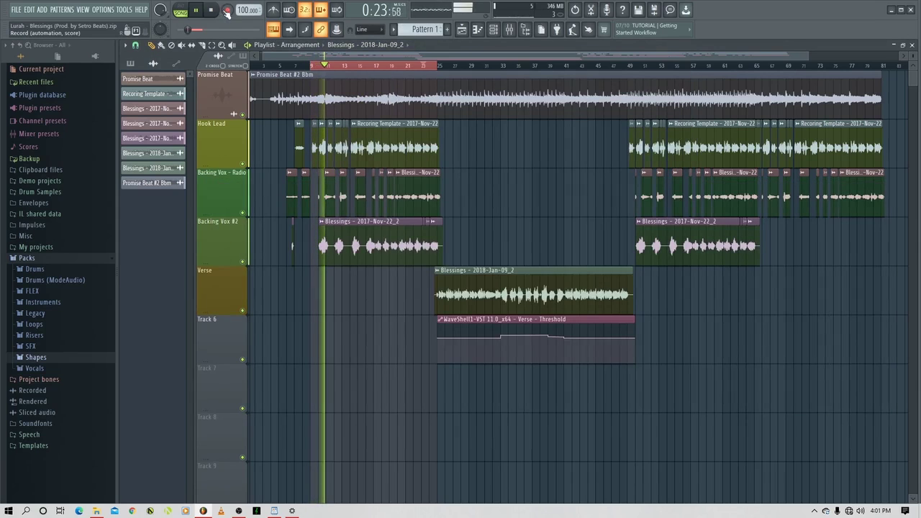
click(225, 9)
click(562, 157)
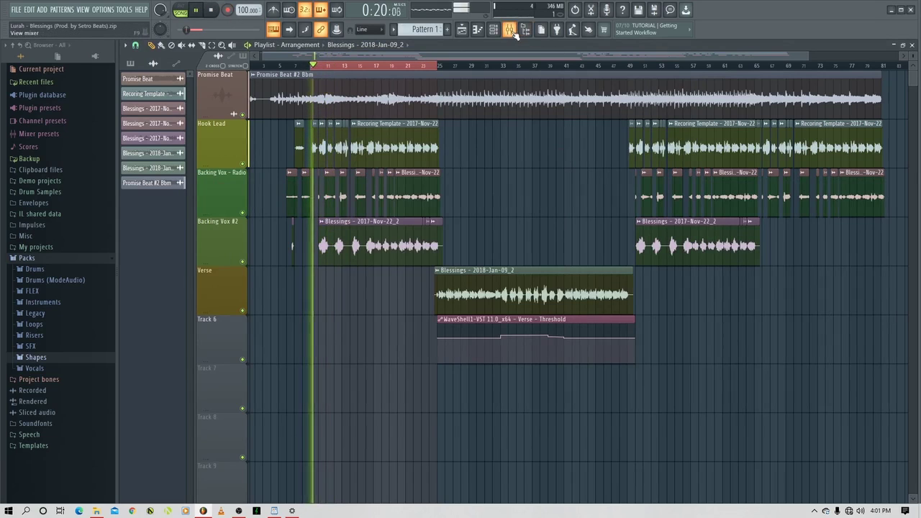
- Show the mixer again and open Fruity Delay 3 on the Delay track while the hook plays
click(509, 29)
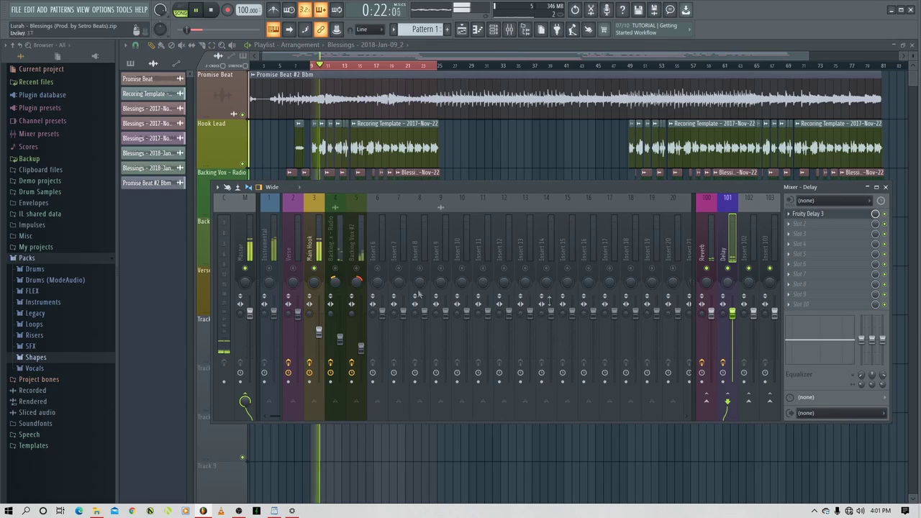
click(315, 248)
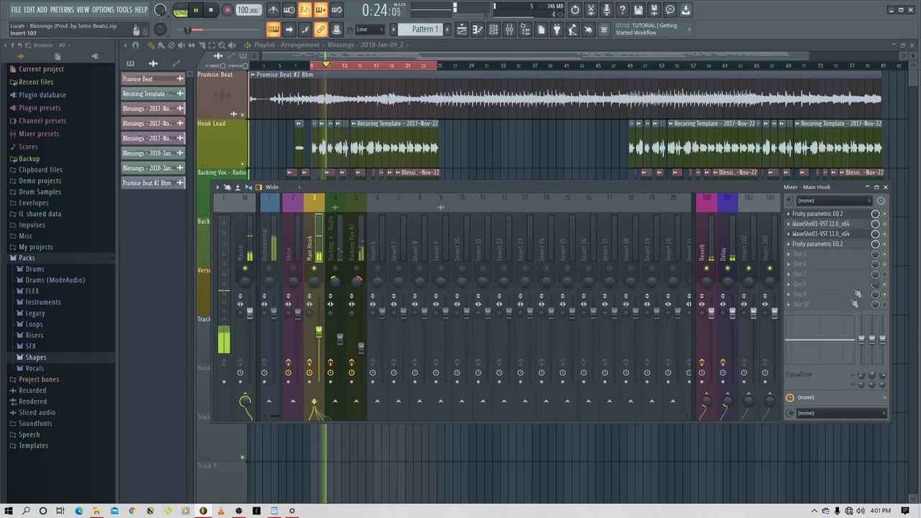
click(723, 257)
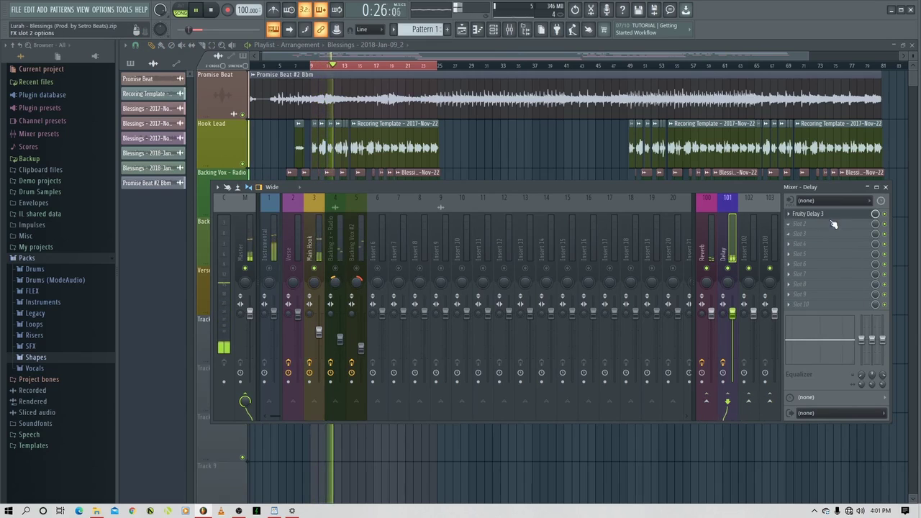
click(829, 216)
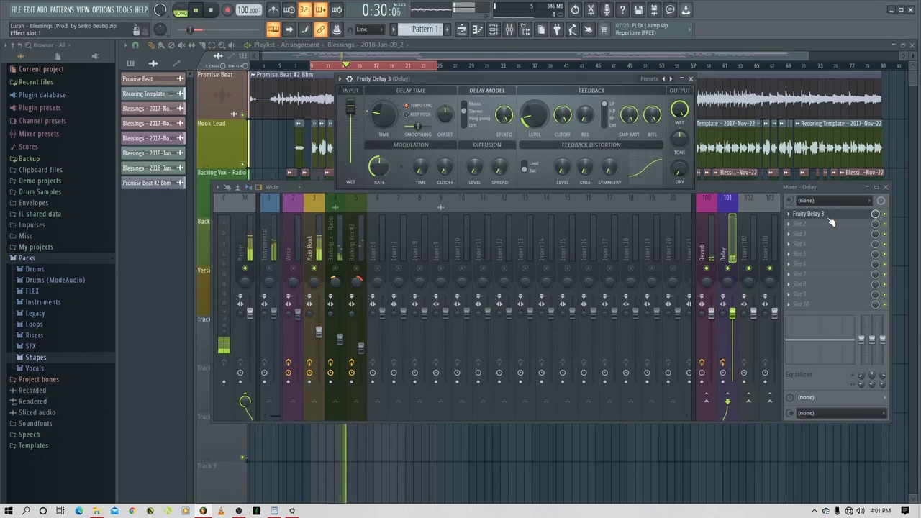
drag(597, 79, 614, 67)
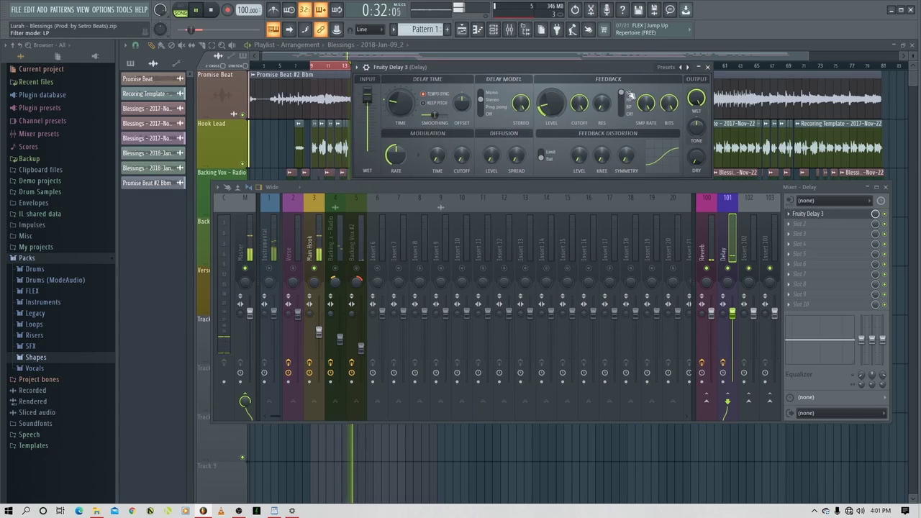
key(space)
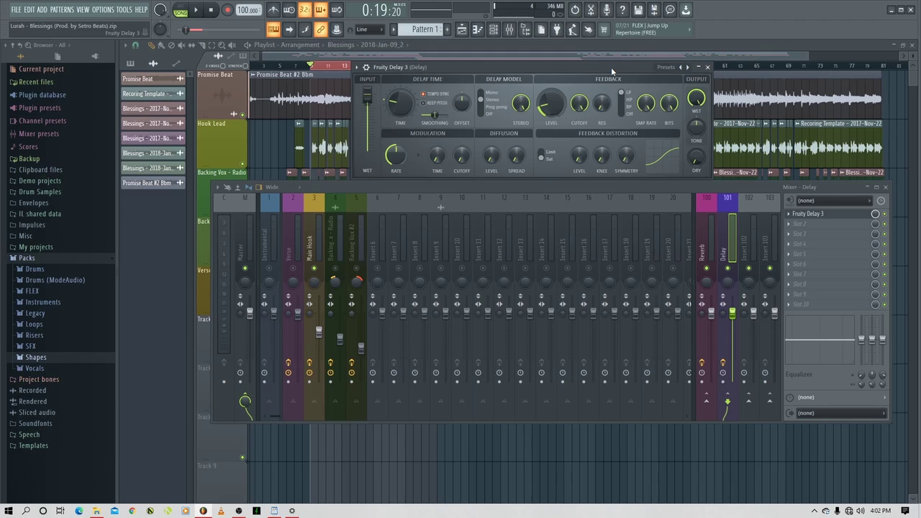
- Switch the delay's feedback filter mode from LP to HP and compare the hook before and after
key(space)
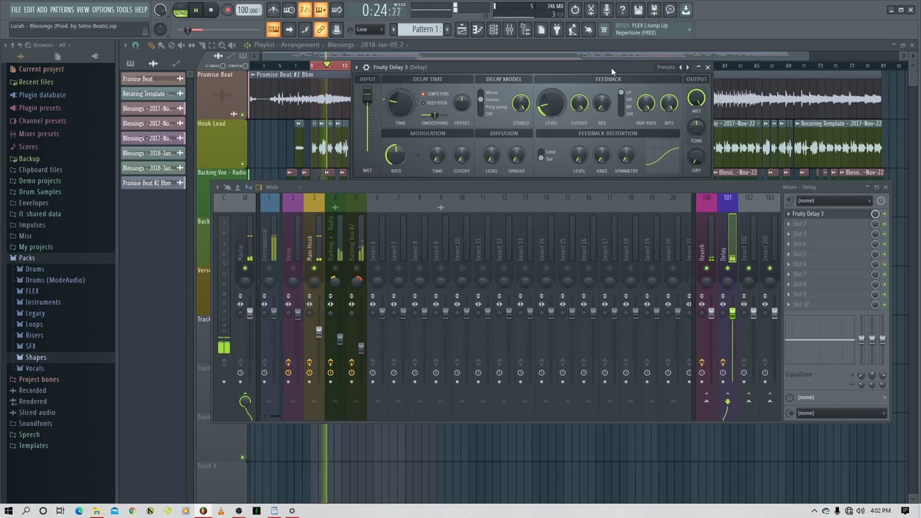
key(space)
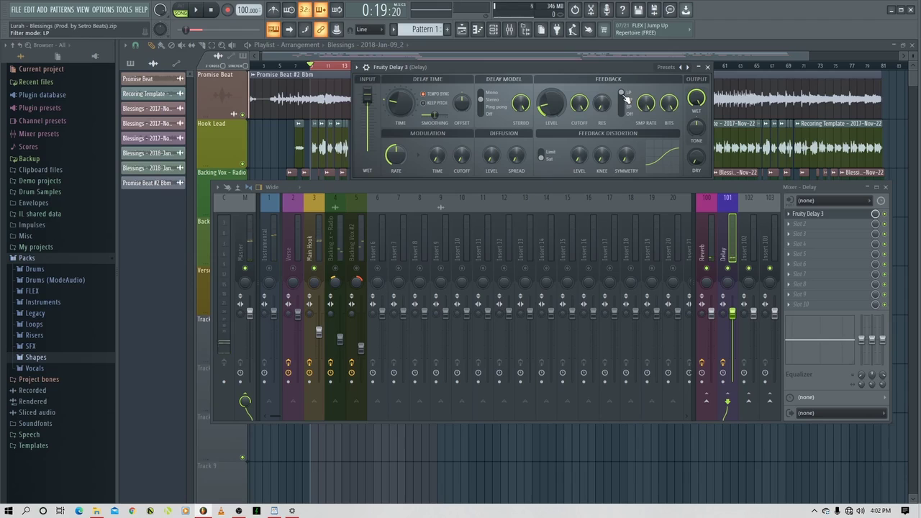
key(space)
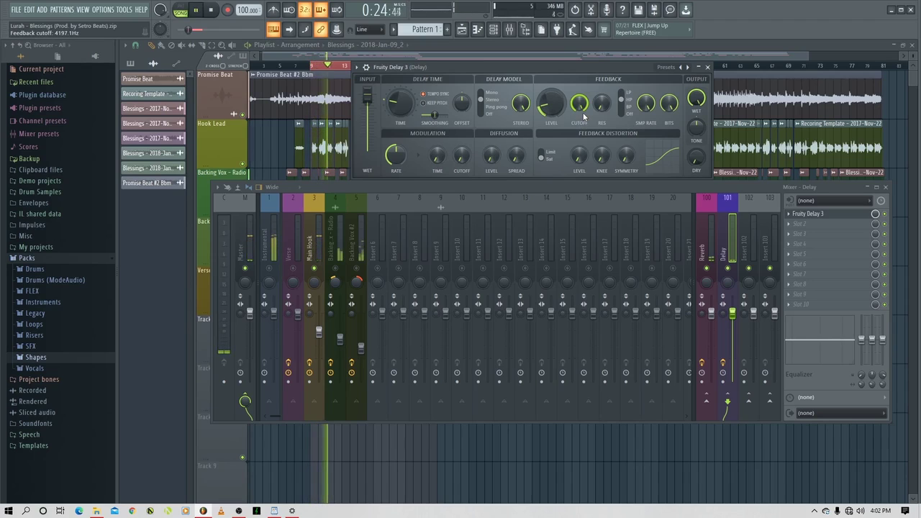
key(space)
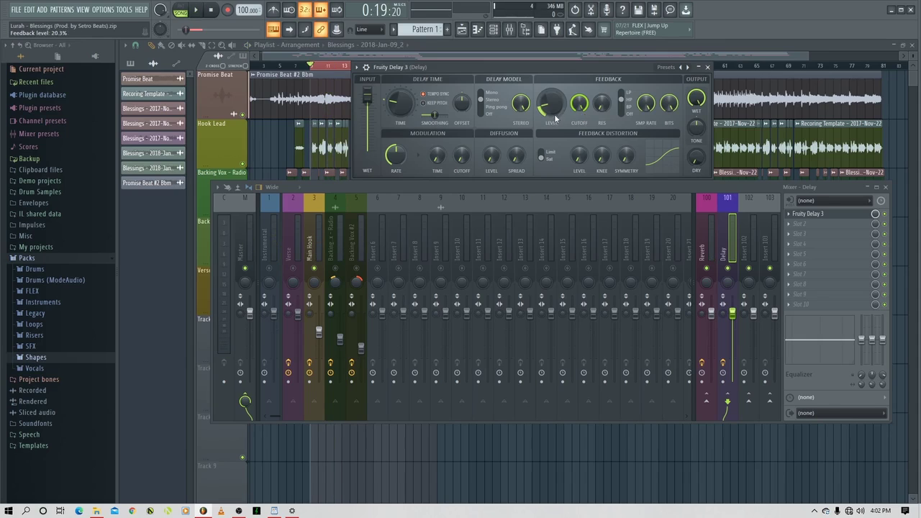
- Turn down the delay's feedback cutoff while the hook plays and reduce the feedback level to 11.3%
drag(589, 69, 583, 89)
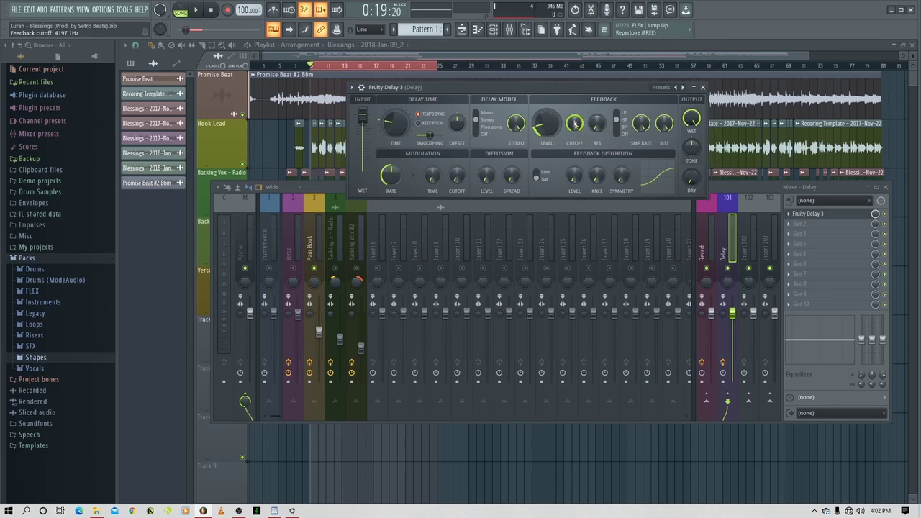
key(space)
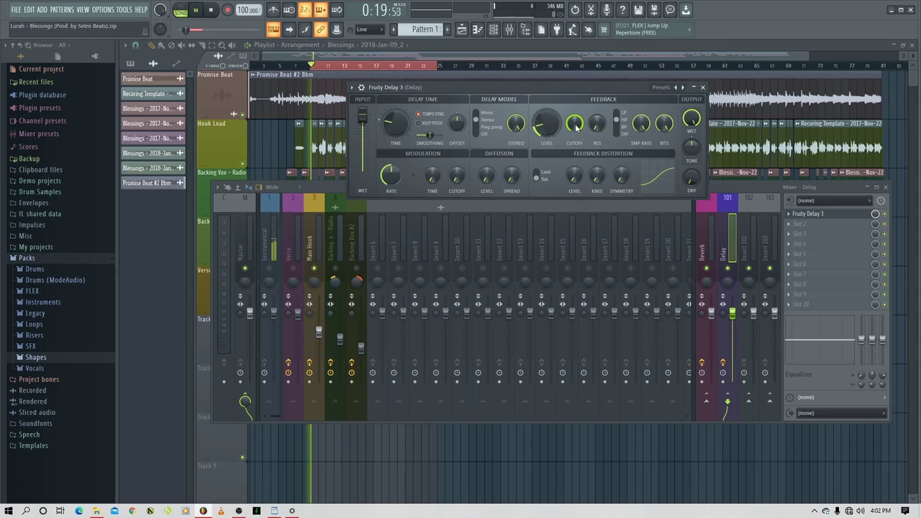
drag(575, 127, 575, 151)
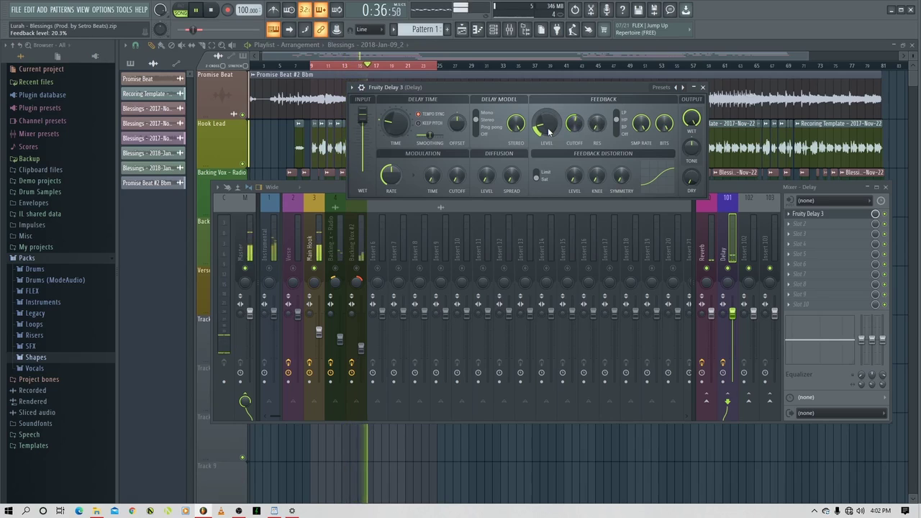
key(space)
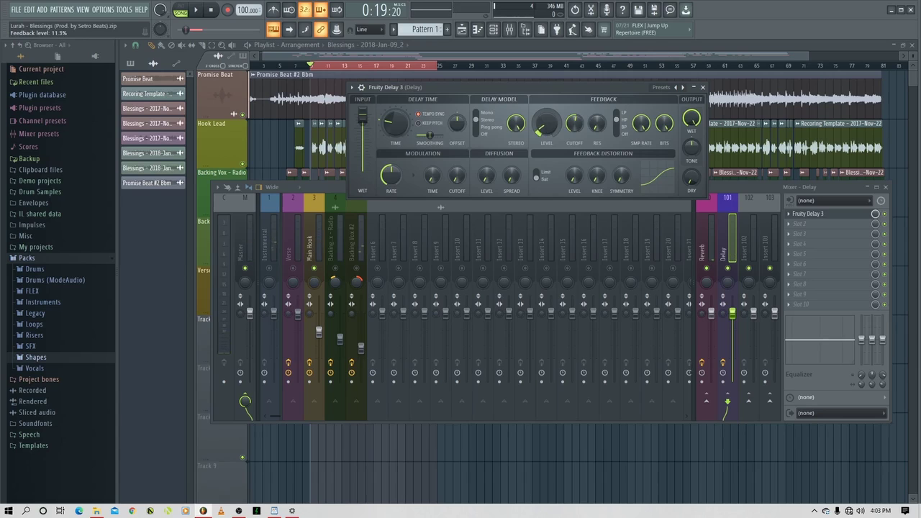
- Play the hook with the adjusted delay, close Fruity Delay 3 and unsolo the Main Hook track
key(space)
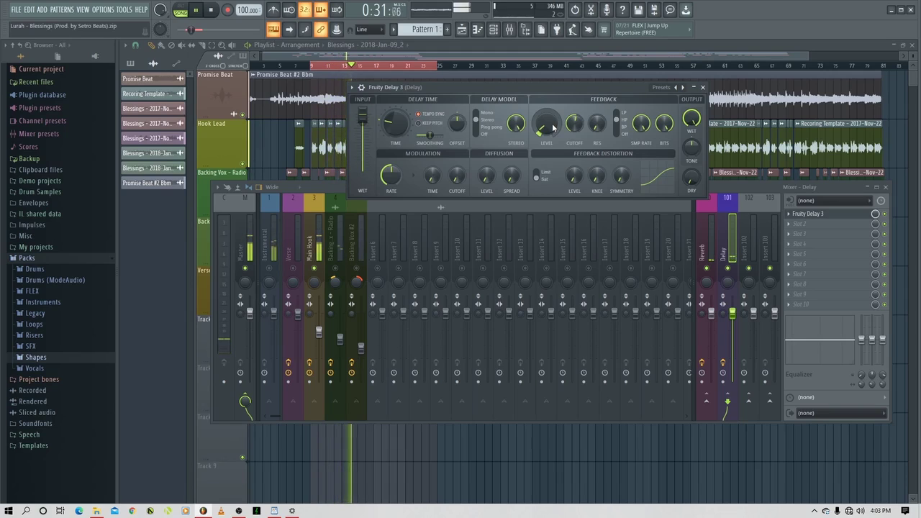
click(702, 87)
right_click(315, 269)
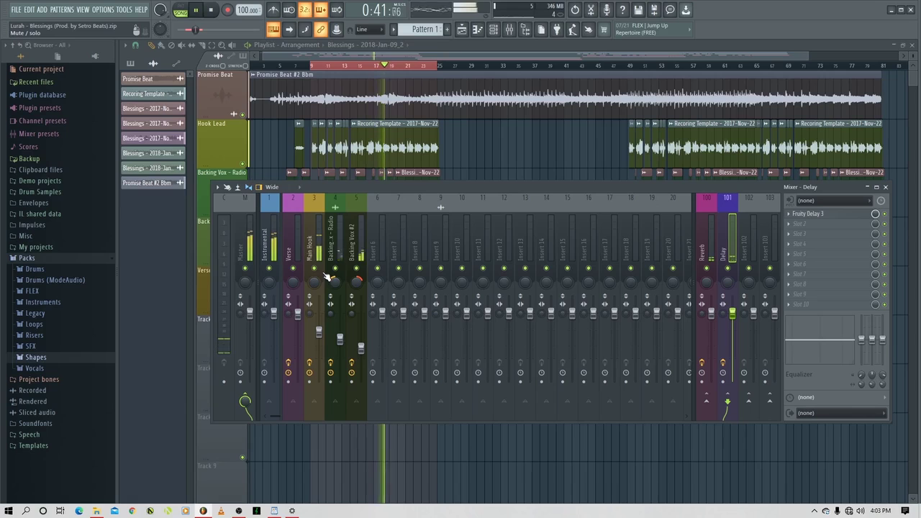
- Mute both backing vocal tracks and set the Main Hook's reverb send to 28%, auditioning the result from the loop start
click(314, 255)
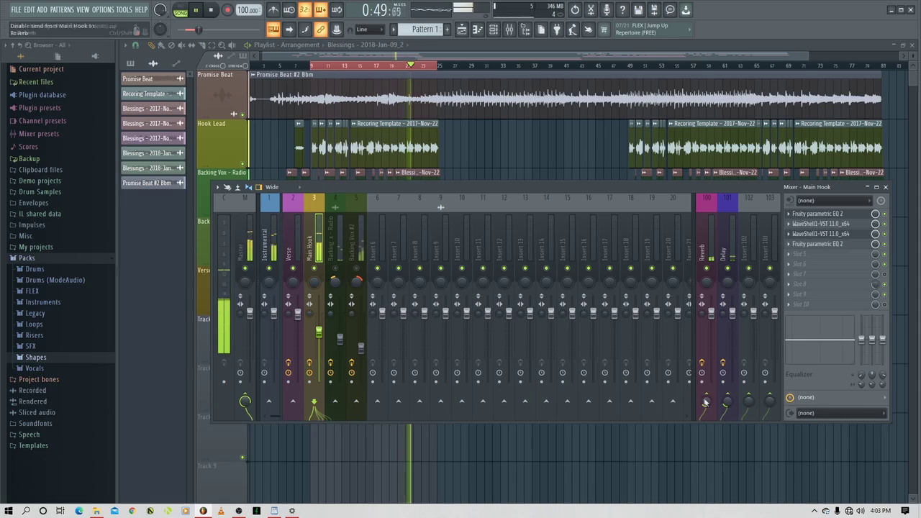
key(space)
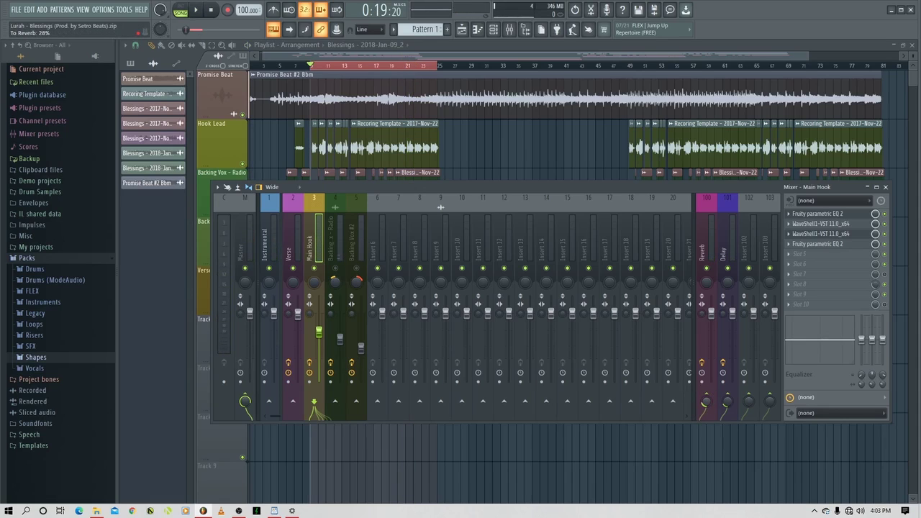
key(space)
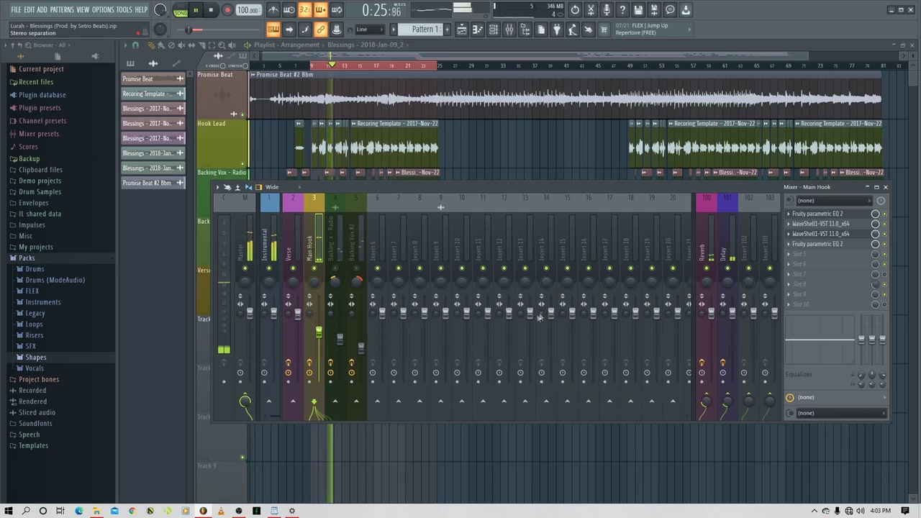
- Review the Fruity Delay 3 settings on the Delay track during playback and close the plugin
click(726, 243)
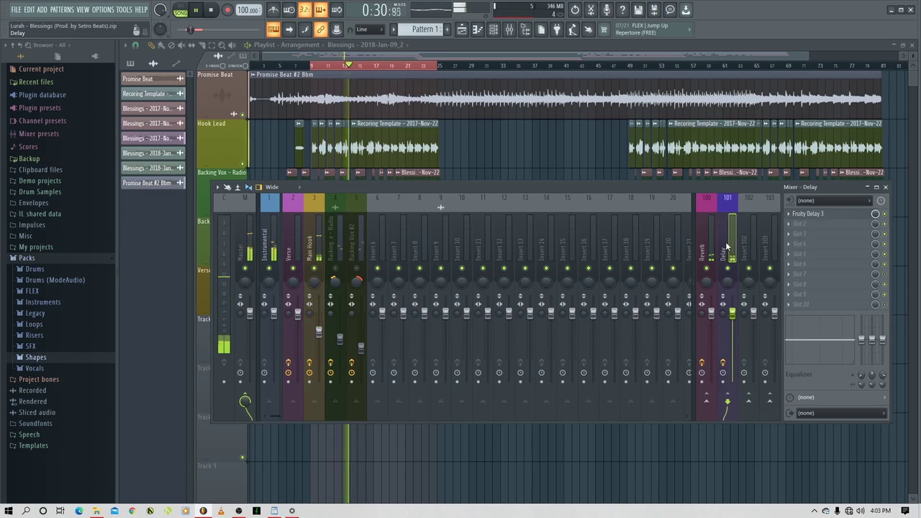
click(820, 214)
click(820, 214)
click(824, 216)
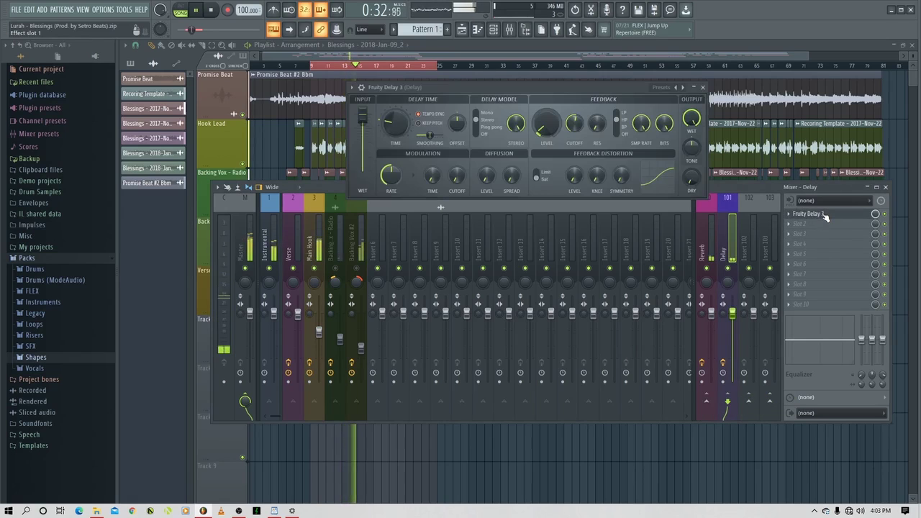
click(704, 87)
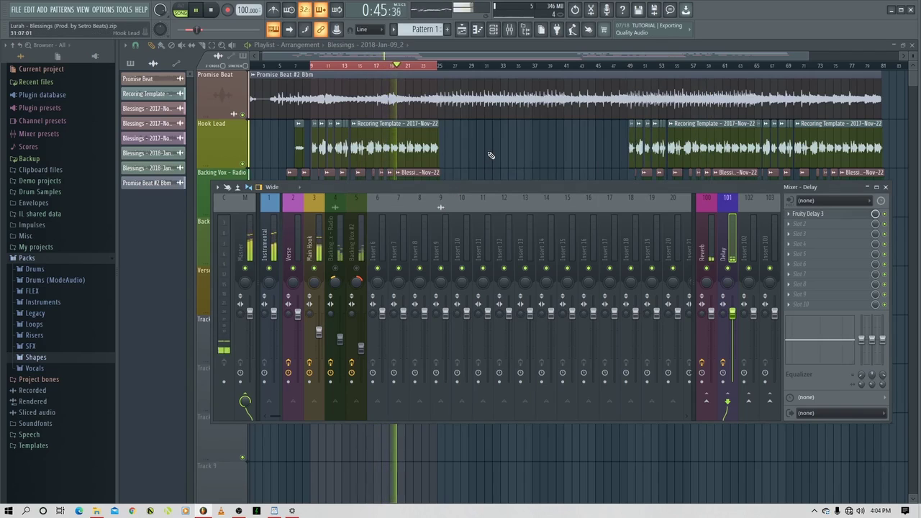
- Stop the hook playback, select the verse section from bar 24 to bar 51 as the loop range and play it
key(F9)
key(space)
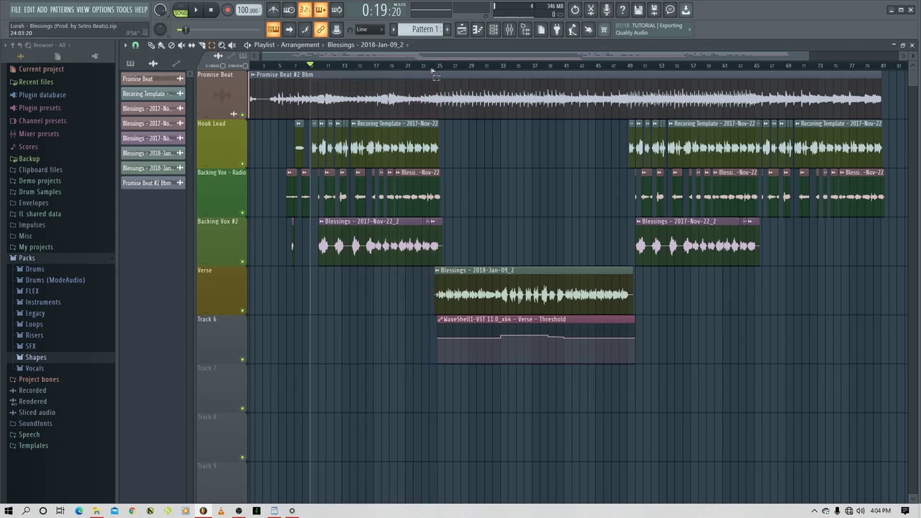
key(ctrl+a)
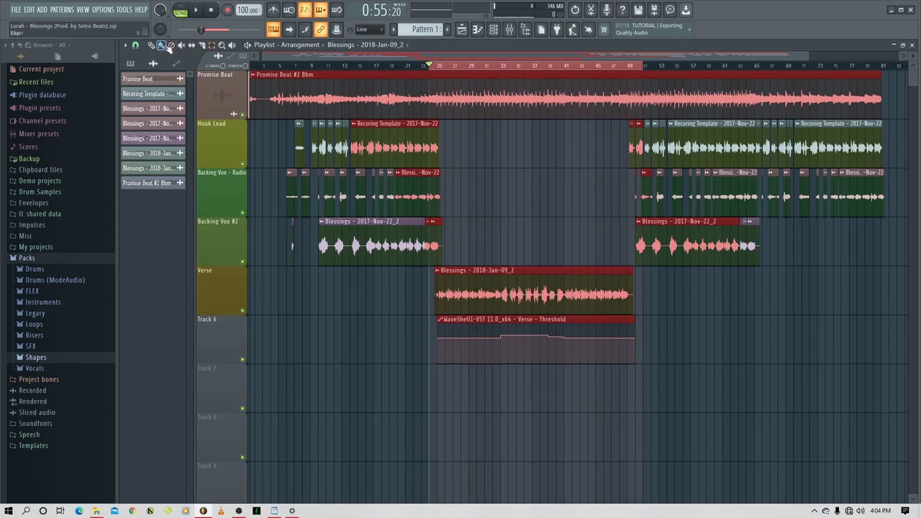
click(525, 181)
key(space)
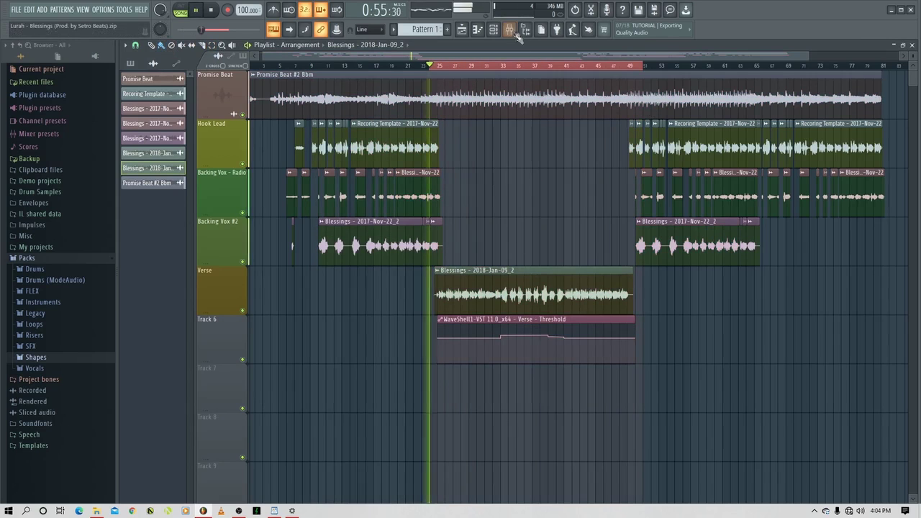
- Solo the Verse mixer track and set its delay send to 16% while the verse plays
key(F9)
click(319, 267)
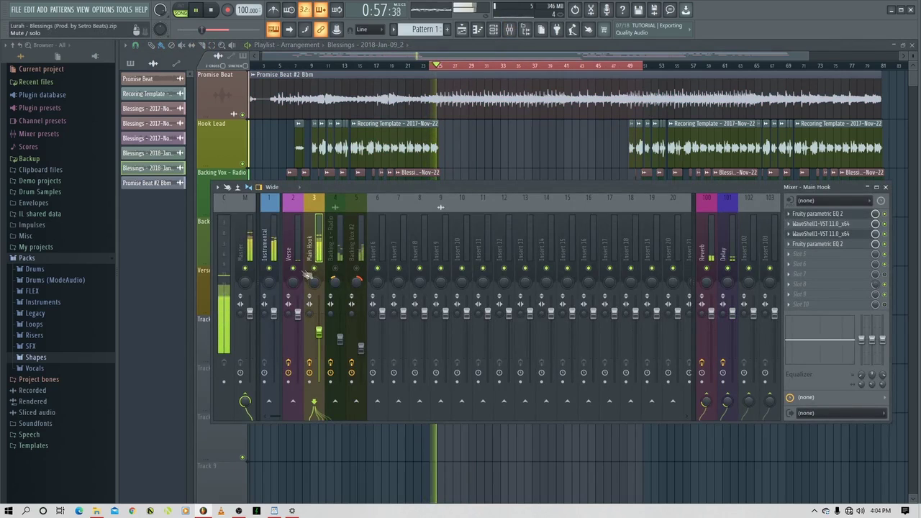
click(293, 268)
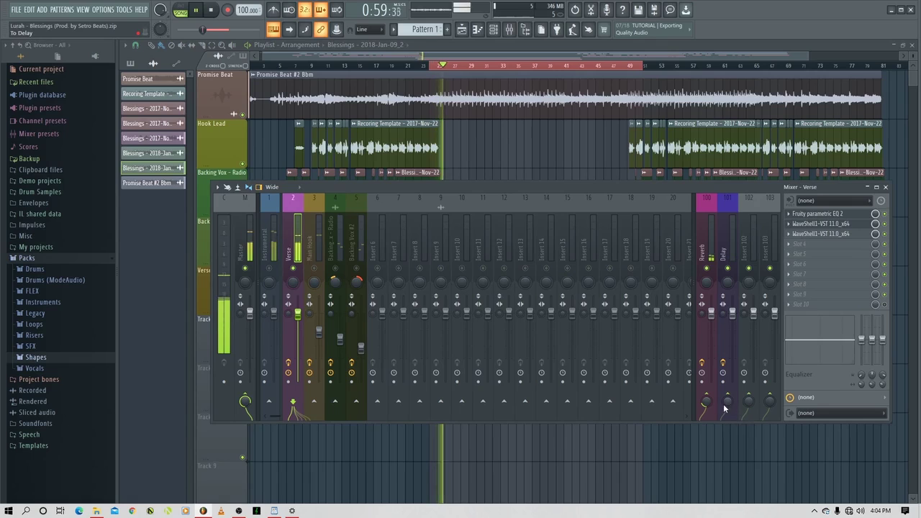
scroll(727, 400, up, 2)
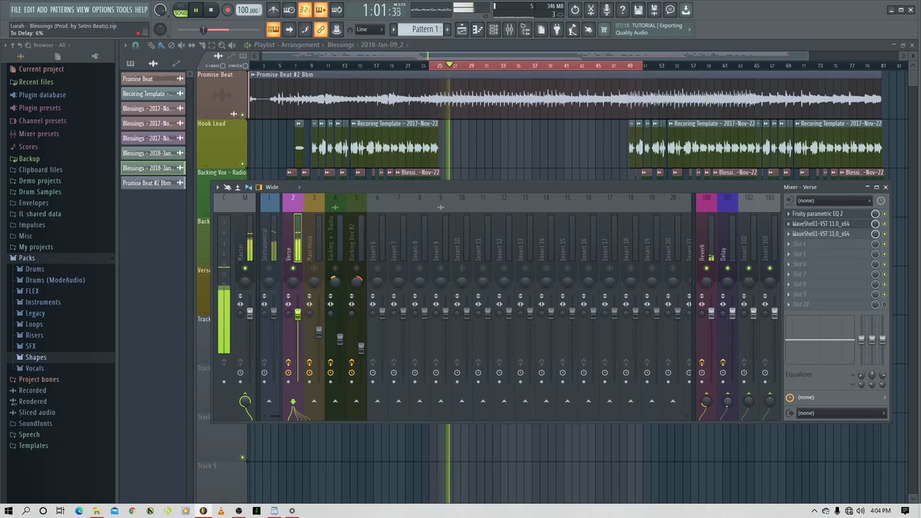
scroll(727, 401, up, 3)
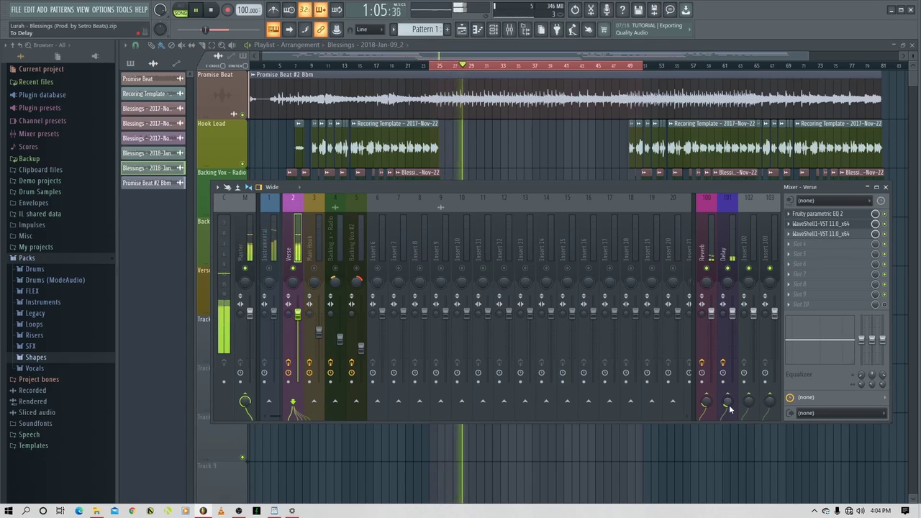
scroll(728, 400, down, 1)
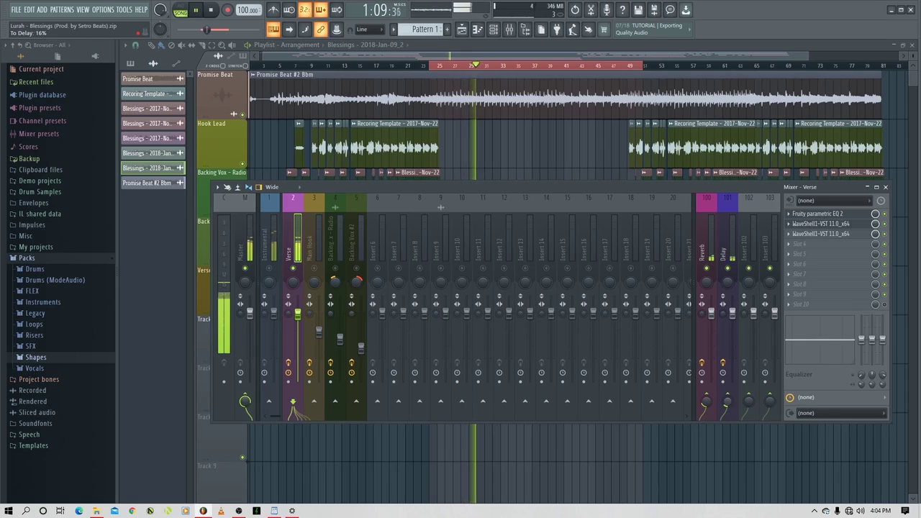
key(space)
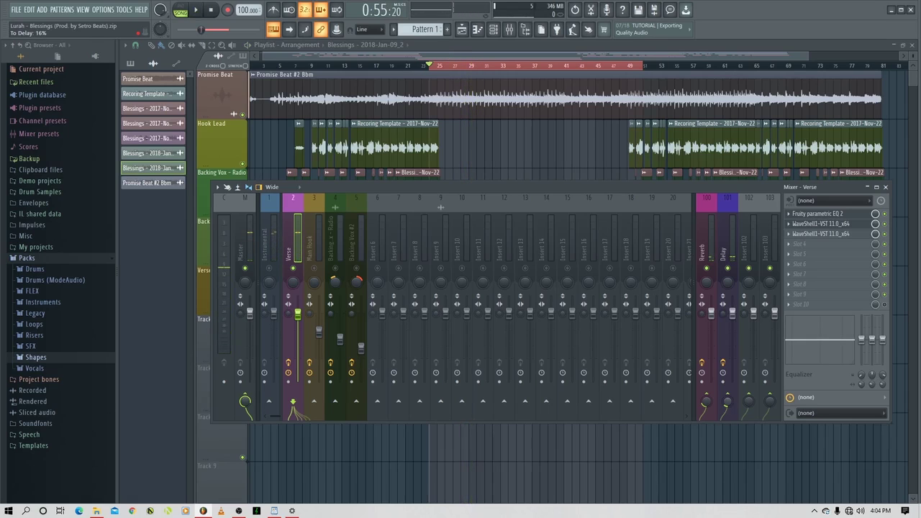
- Play the verse together with the instrumental and set the Verse track's delay send to 17%
key(space)
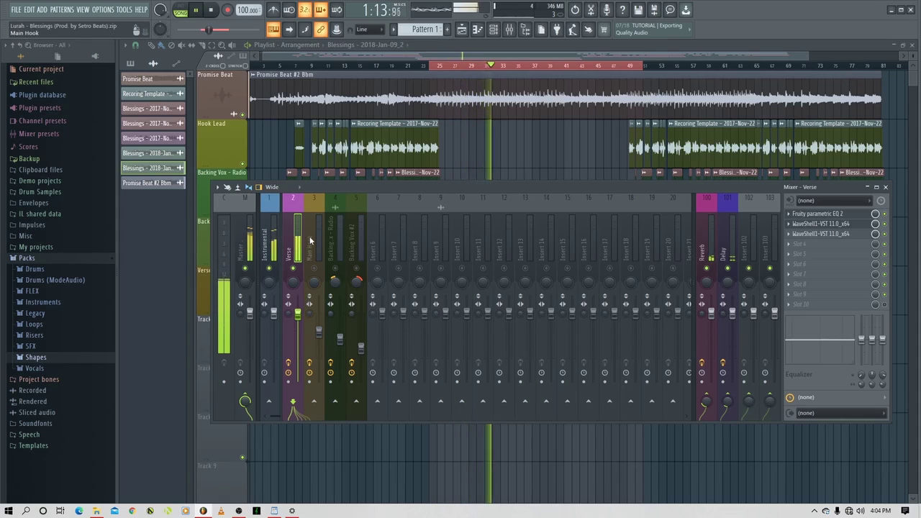
key(F9)
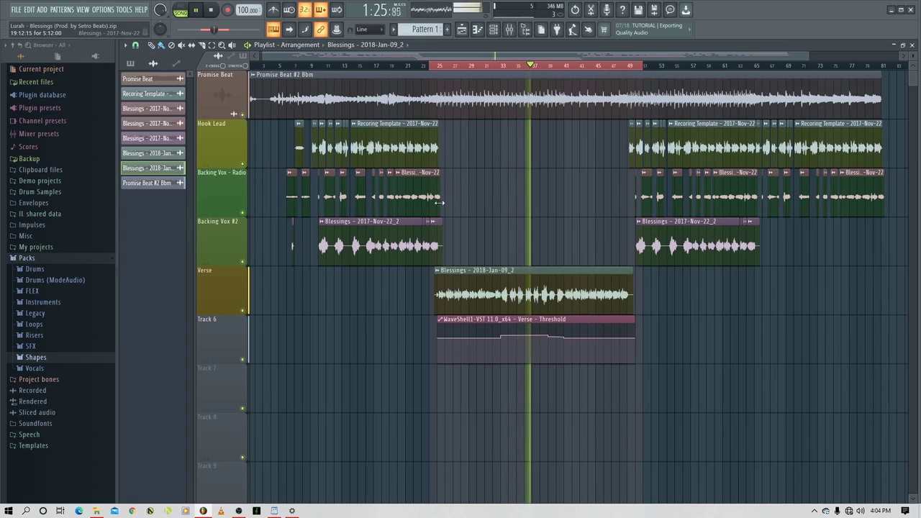
key(F9)
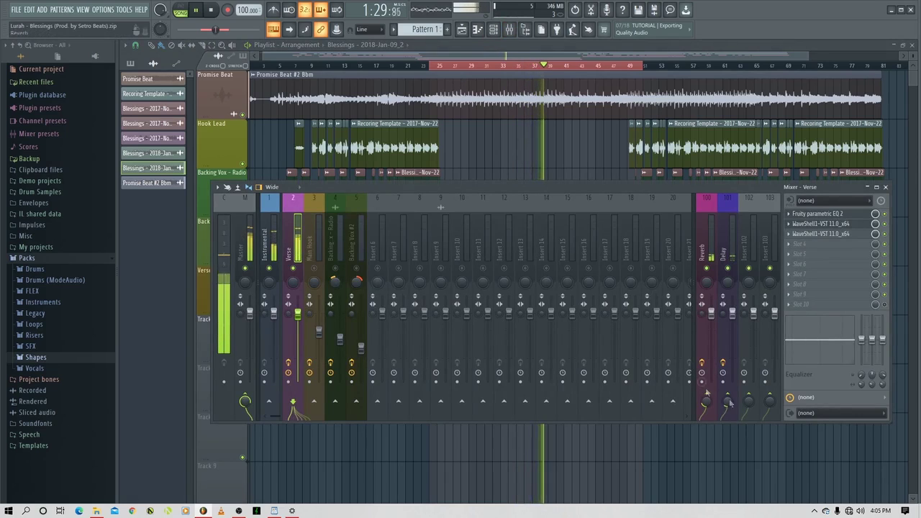
key(space)
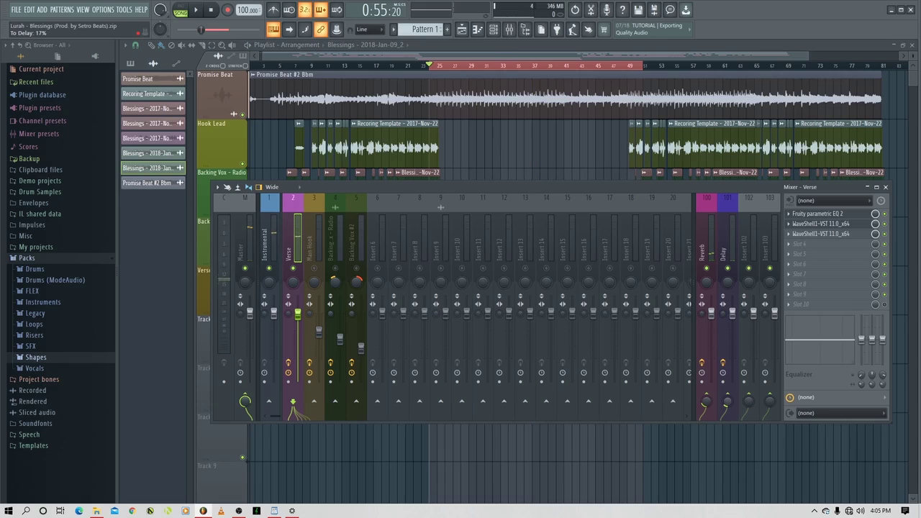
- Audition the verse with the instrumental, comparing it with the Reverb and Delay tracks' effects off and on
key(space)
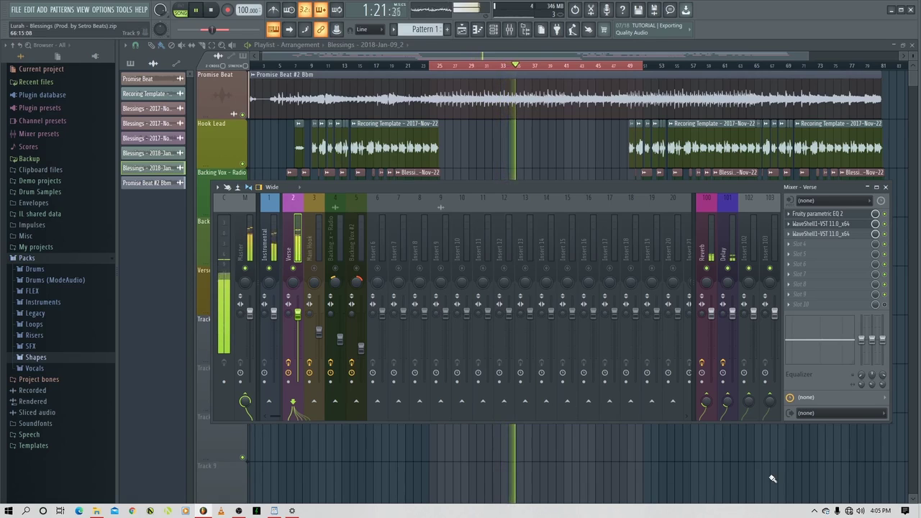
key(space)
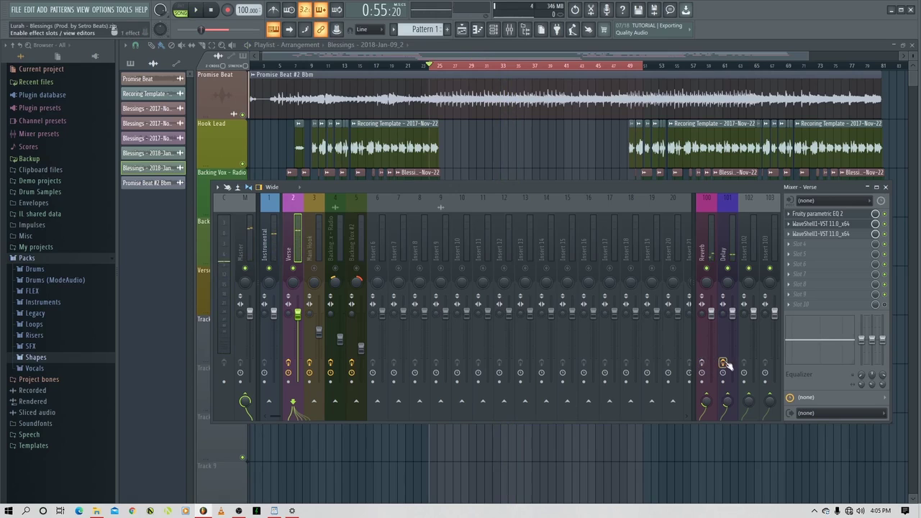
key(space)
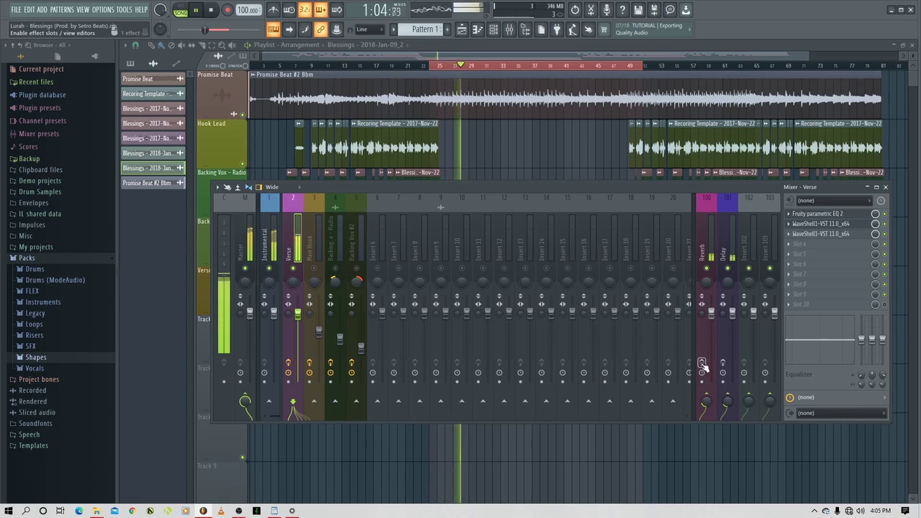
key(space)
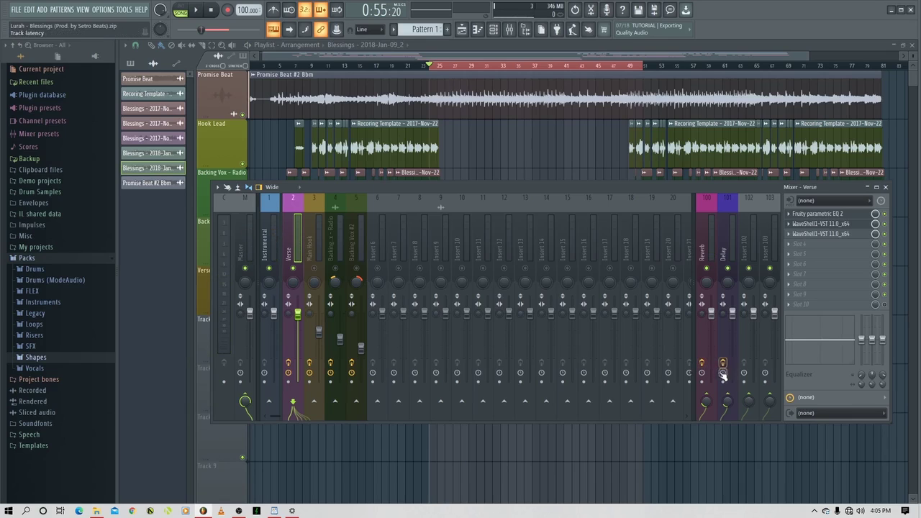
key(space)
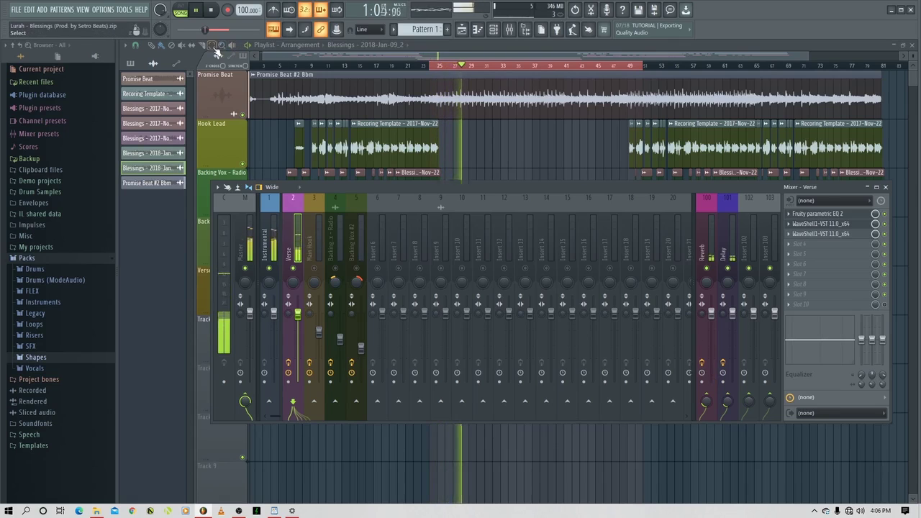
- Stop playback and move the playlist's loop range to the first hook, from bar 9 to bar 25
key(F9)
click(497, 88)
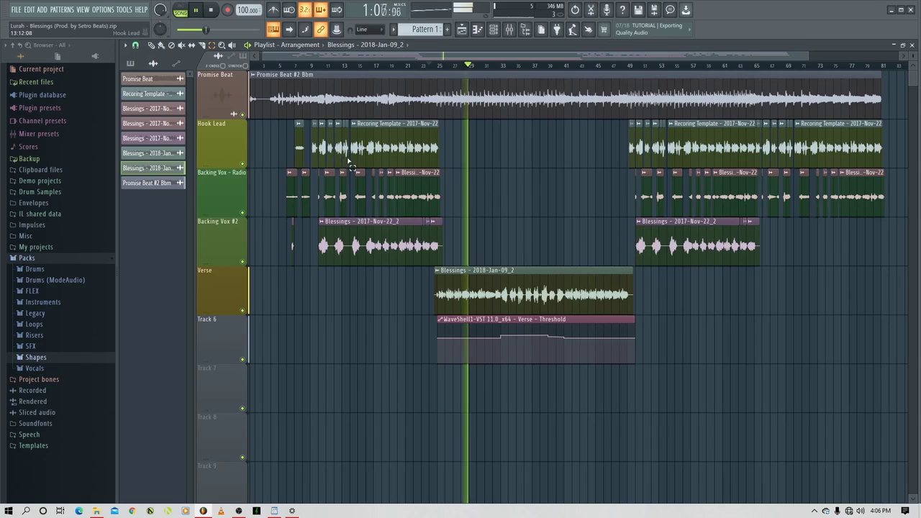
key(space)
drag(312, 68, 442, 107)
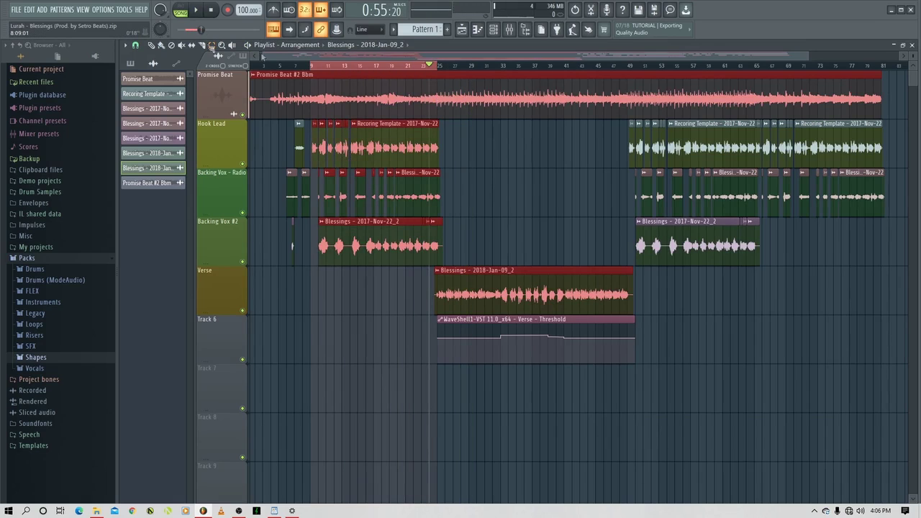
click(558, 123)
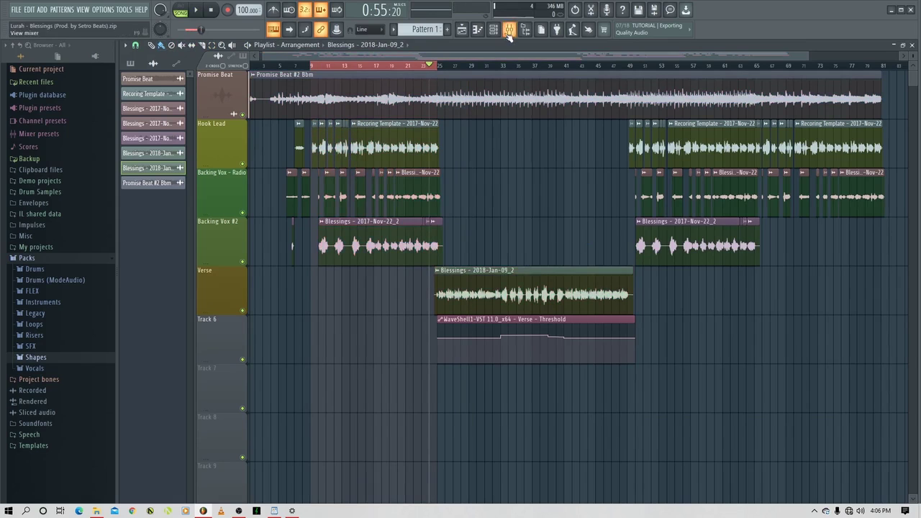
click(508, 31)
- Solo Backing Vox #2 to raise its reverb send and set its delay send to 15%, briefly auditioning it with the hook and instrumental
click(352, 255)
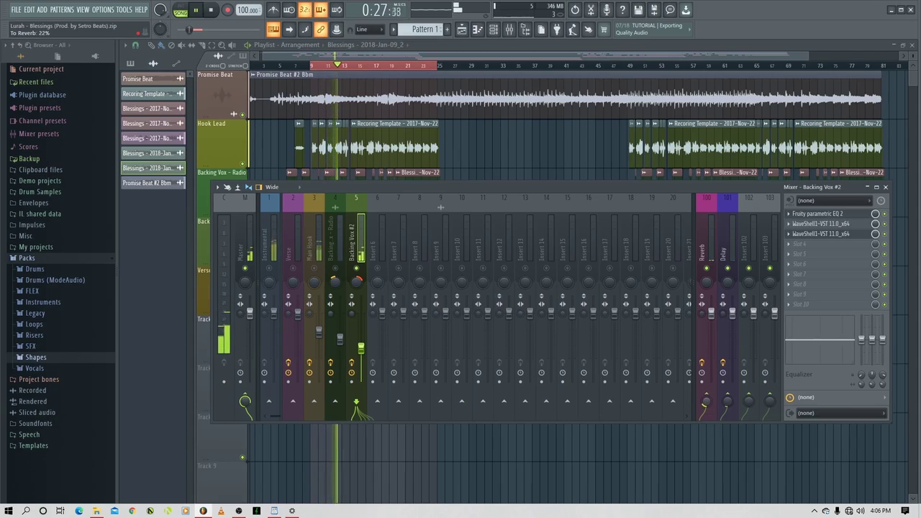
drag(705, 402, 705, 394)
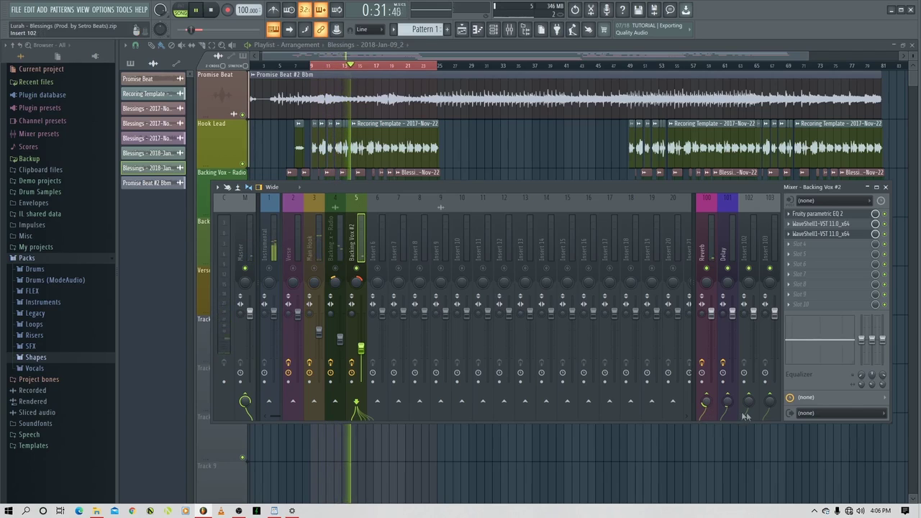
drag(727, 401, 727, 398)
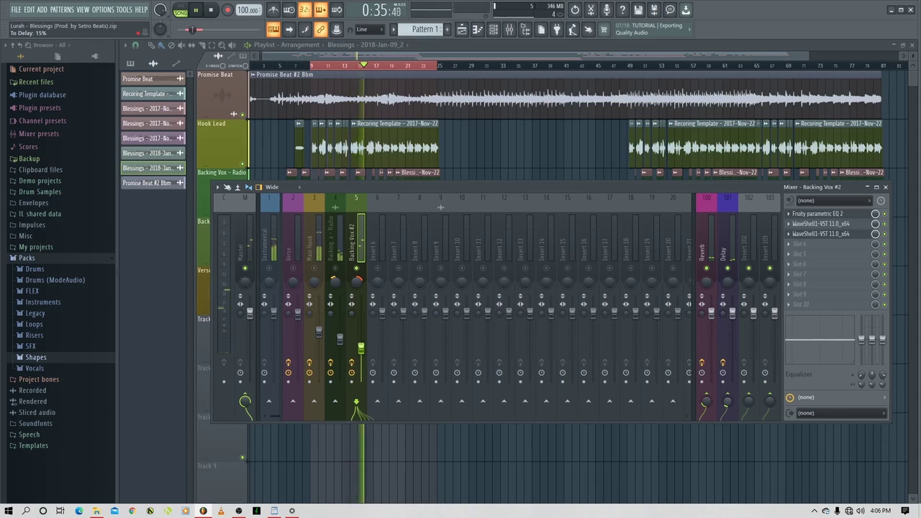
key(space)
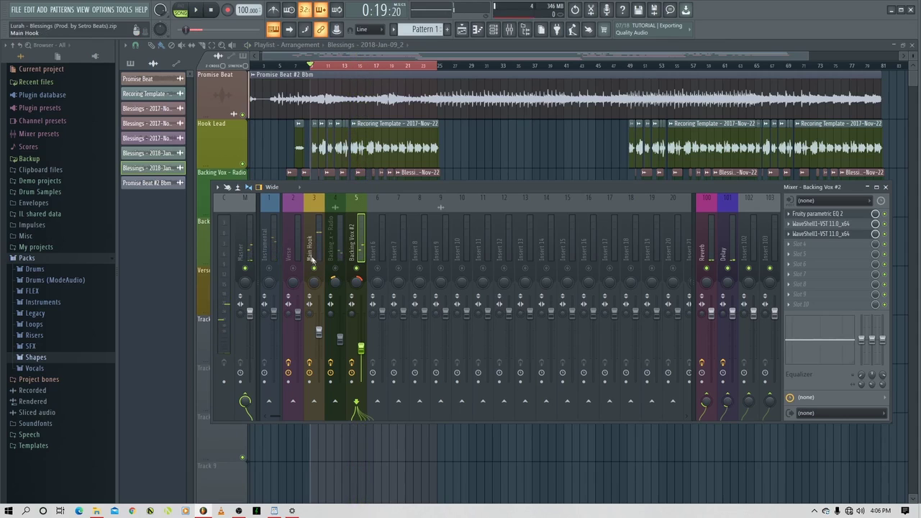
key(space)
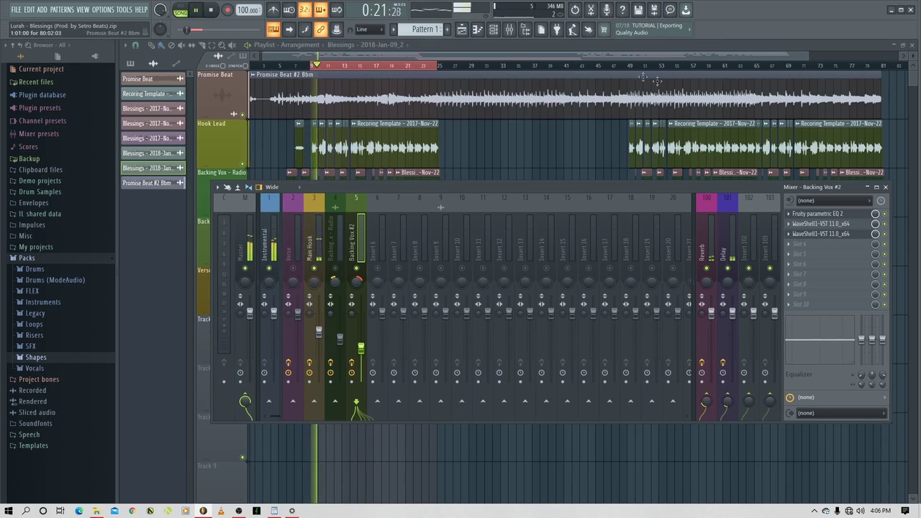
key(space)
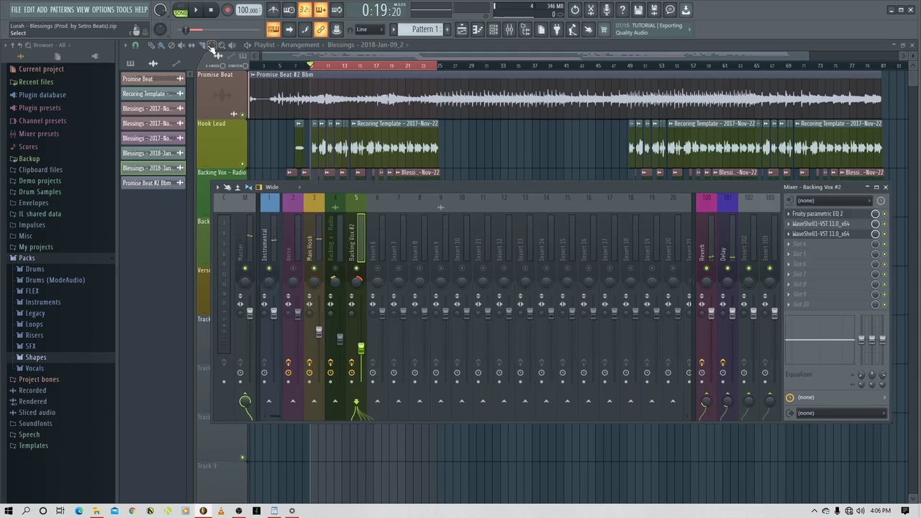
- Set the loop range to the second hook, from bar 49 to bar 65, and play it with recording disabled
click(212, 46)
drag(630, 77, 755, 116)
key(space)
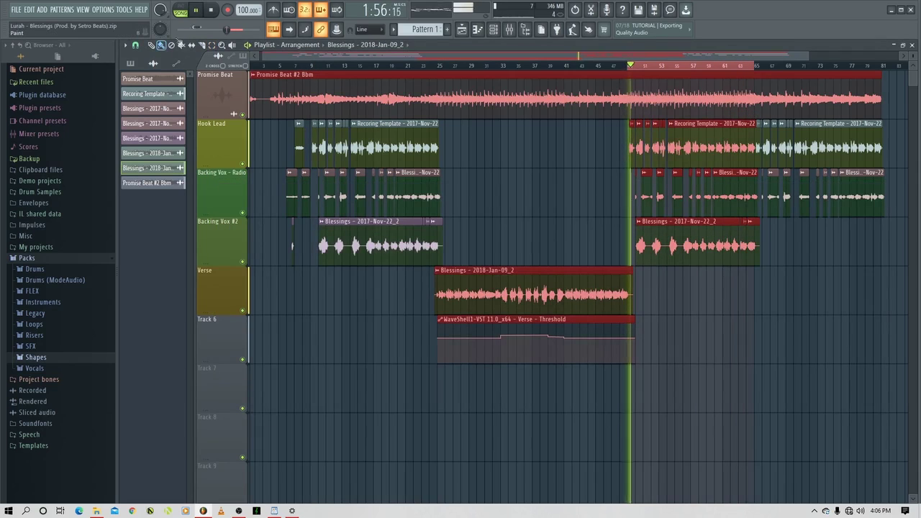
key(r)
click(562, 157)
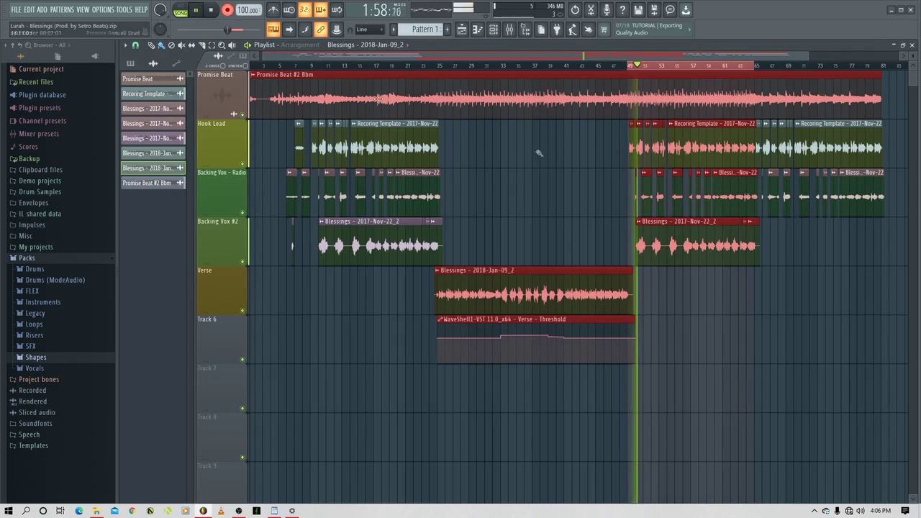
click(218, 10)
key(space)
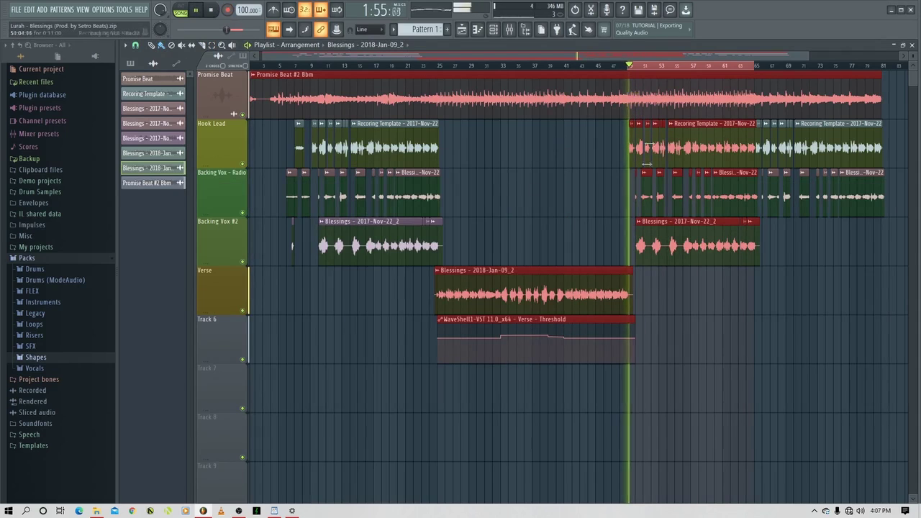
- Adjust the Main Hook track's reverb send in the mixer while the second hook plays
click(510, 30)
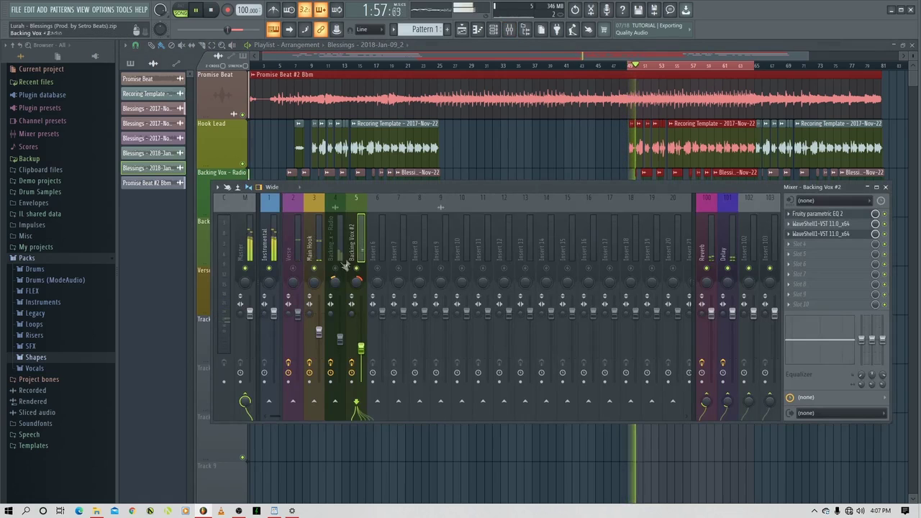
click(305, 252)
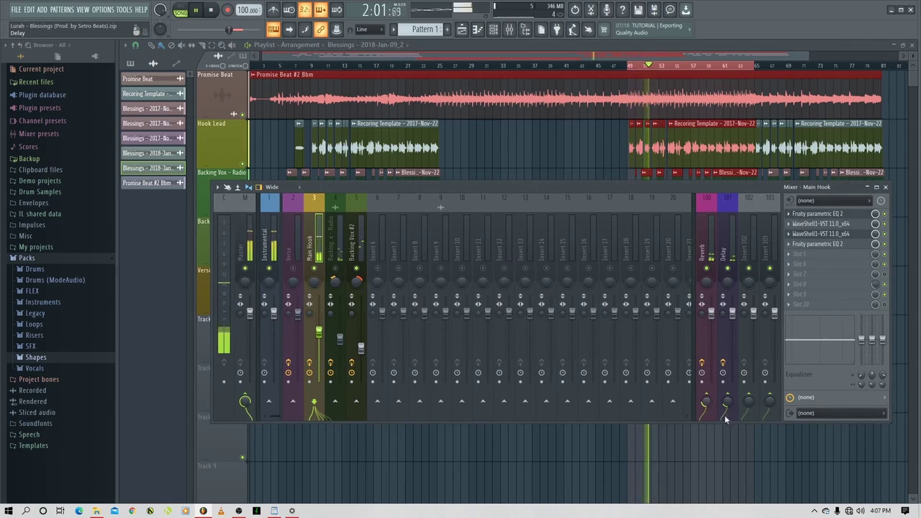
mouse_move(708, 405)
mouse_down()
mouse_move(708, 385)
mouse_move(716, 406)
mouse_up()
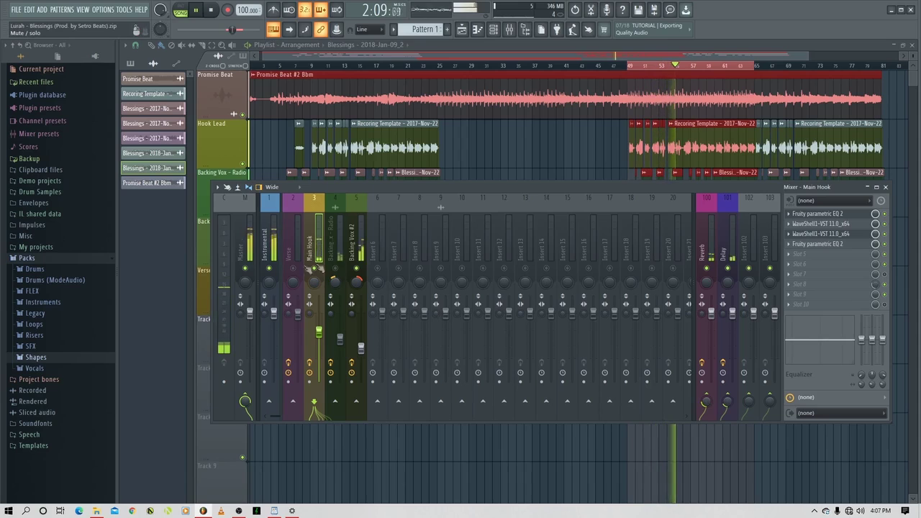
- Lower Backing Vox #2's volume slightly, set its reverb send to 39% and stop playback
click(360, 349)
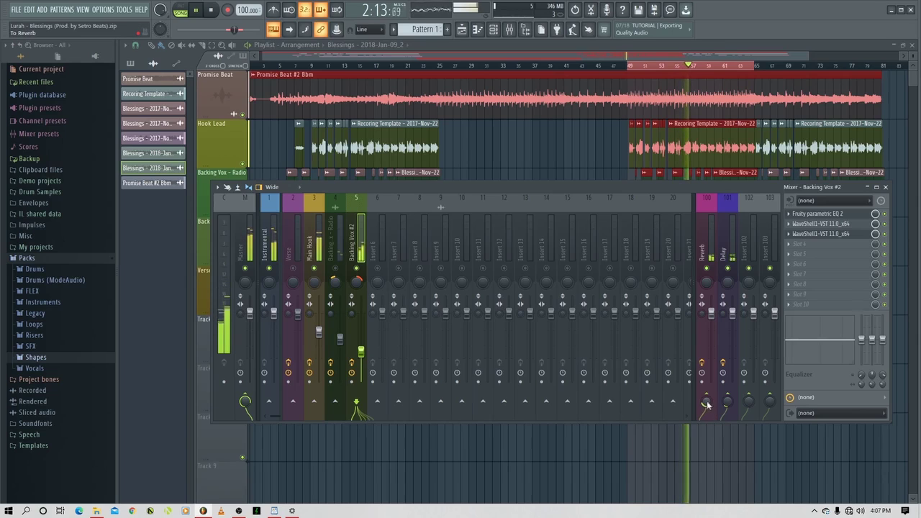
key(space)
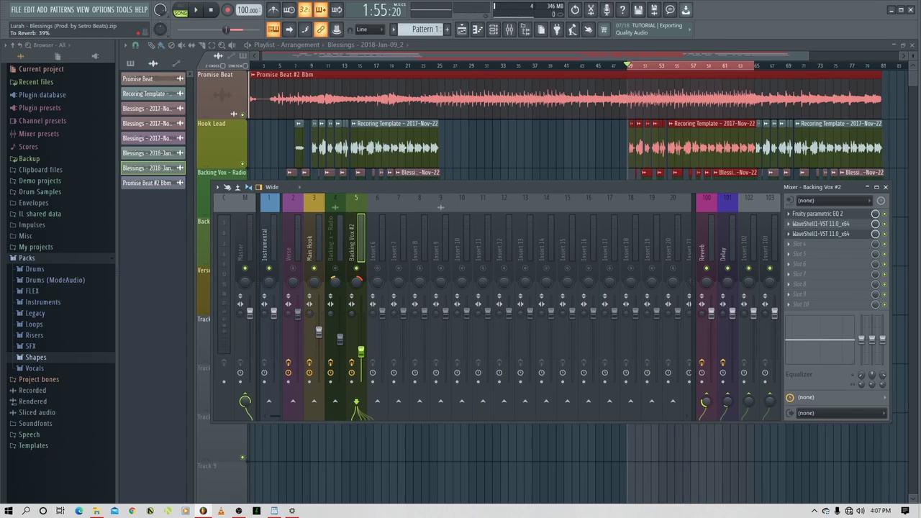
- Set Backing Vox #2's panning to 23% right and replay the second hook to judge the balance
key(space)
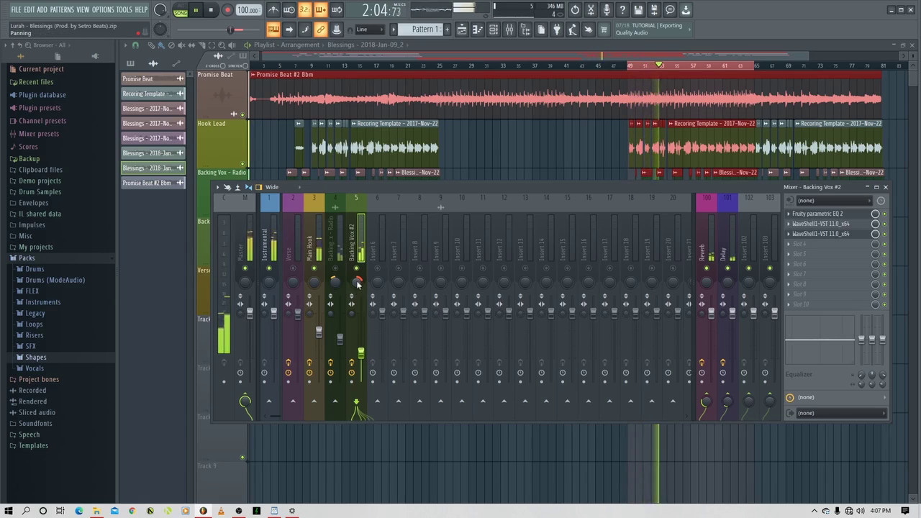
key(space)
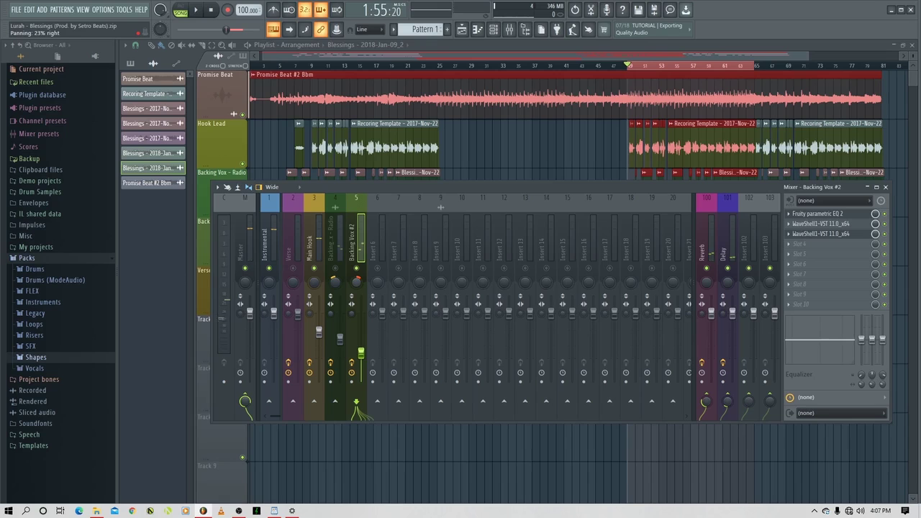
key(space)
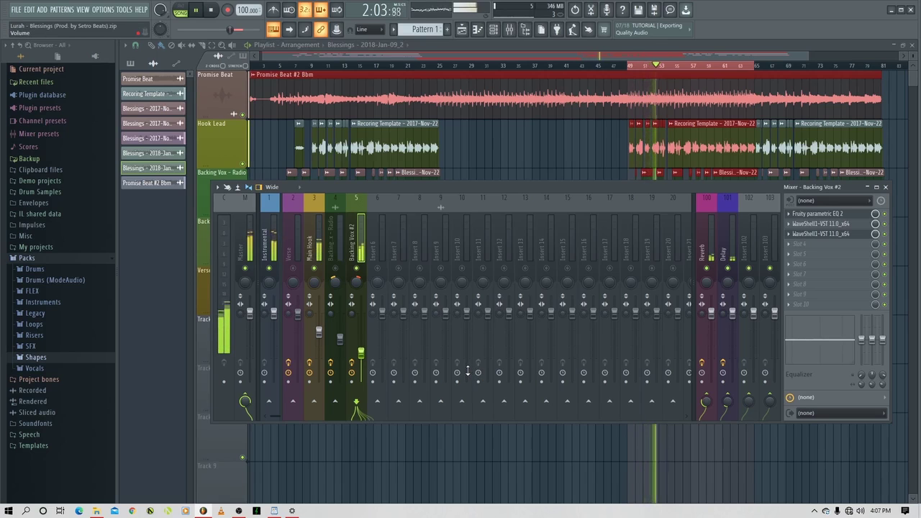
key(space)
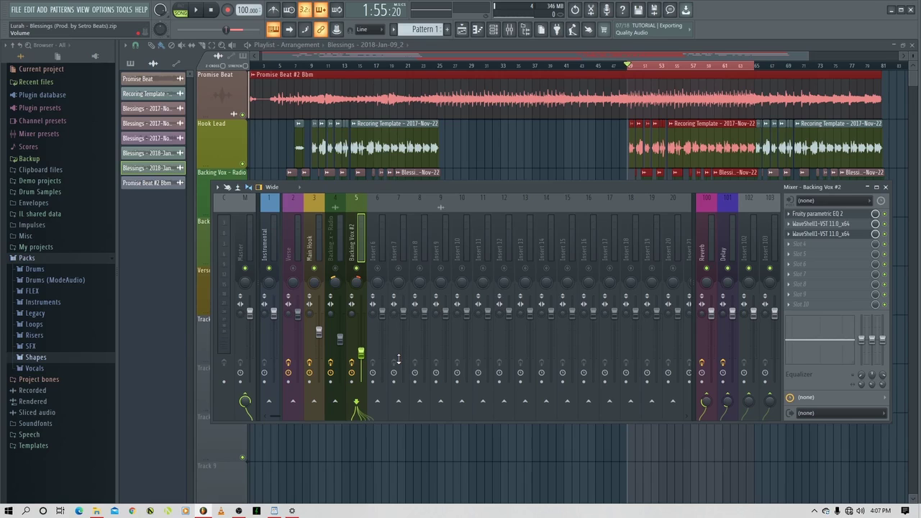
key(space)
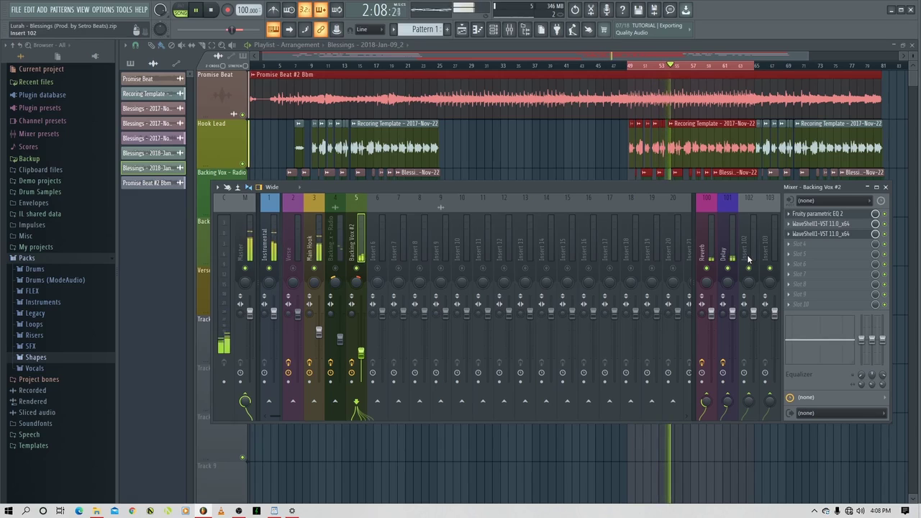
key(space)
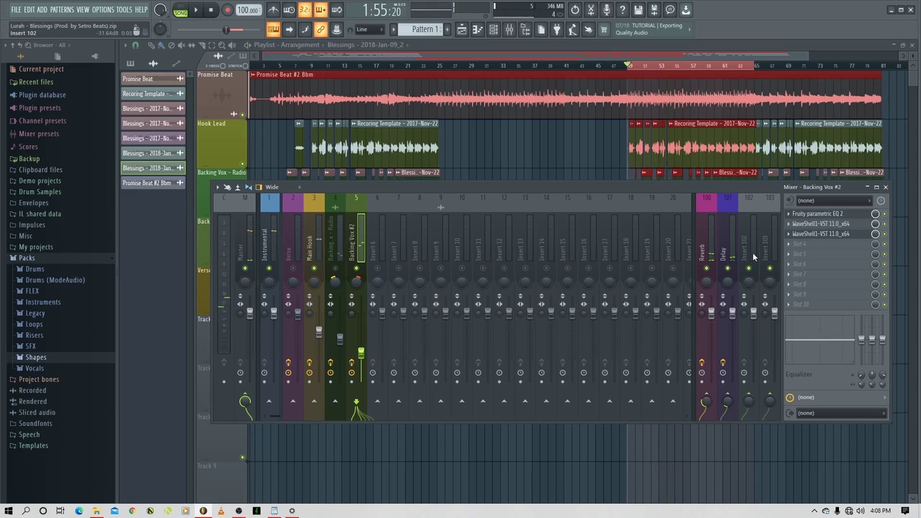
- Rename mixer track Insert 102 as "Delay Ping Pong" and colour it green
right_click(755, 250)
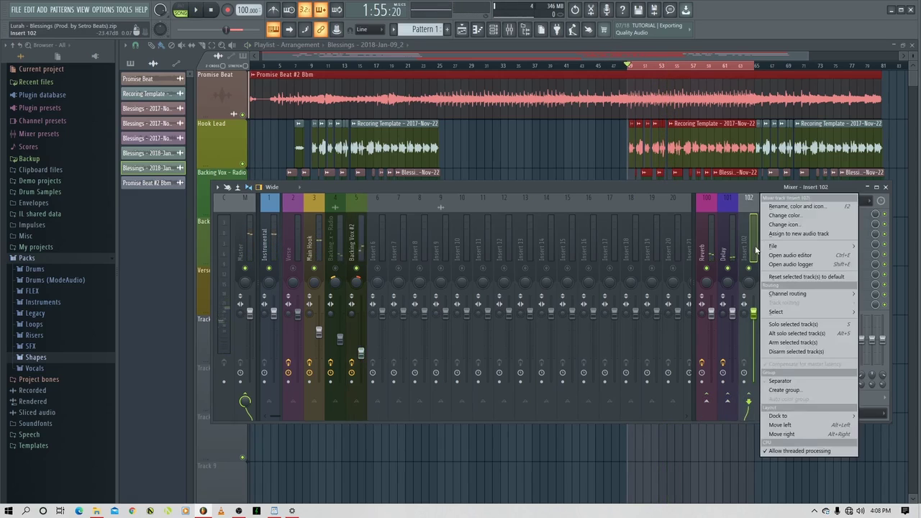
click(784, 205)
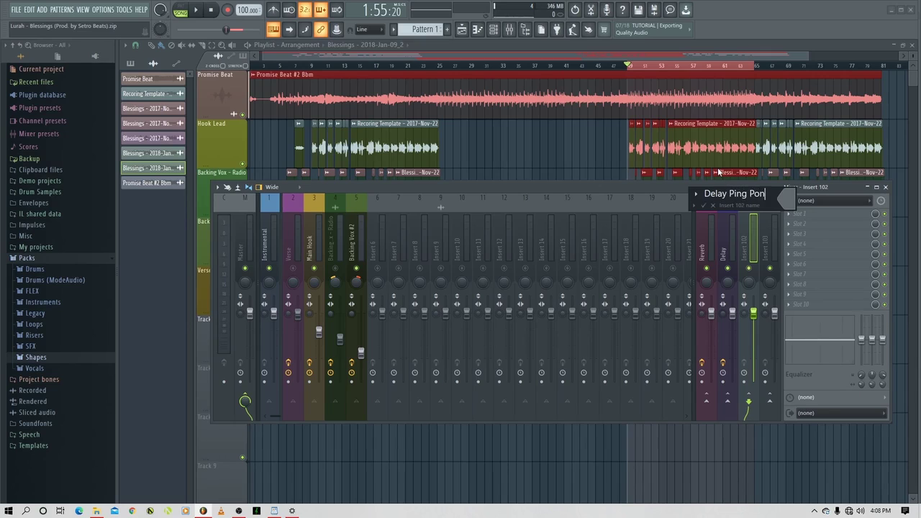
click(795, 203)
click(855, 281)
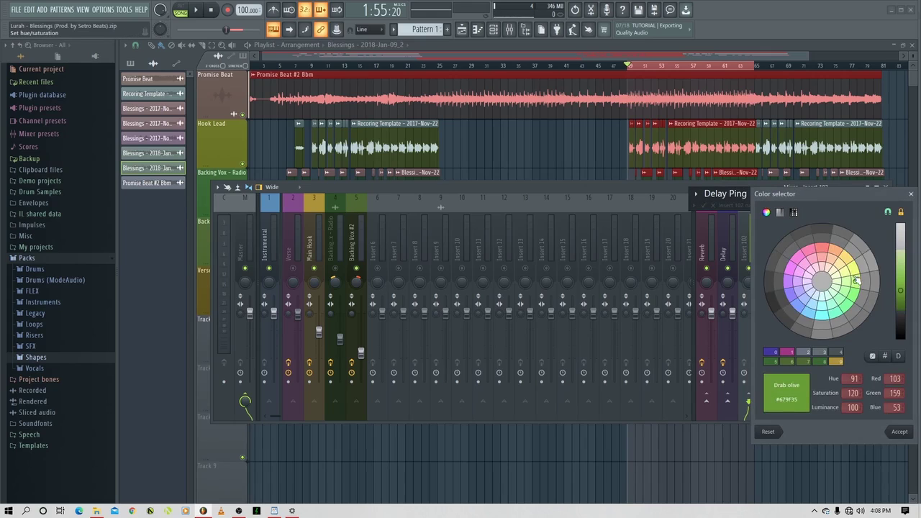
key(Return)
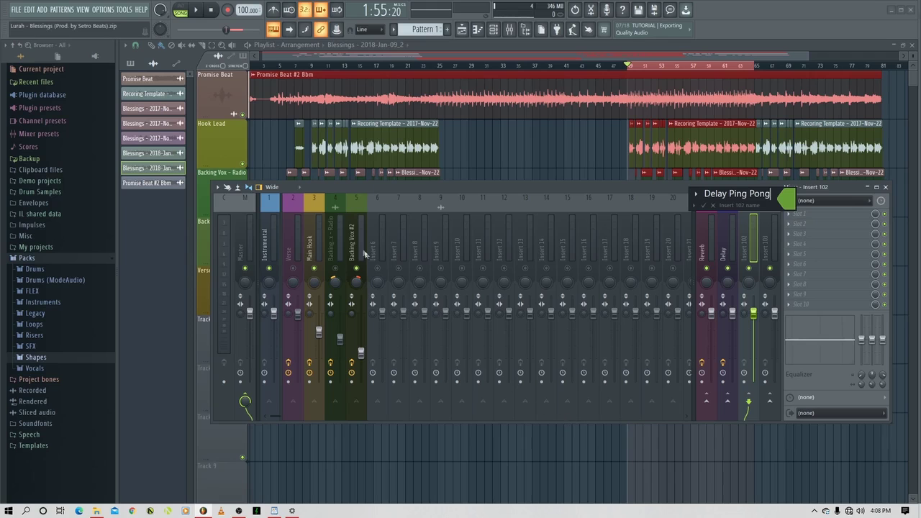
key(Return)
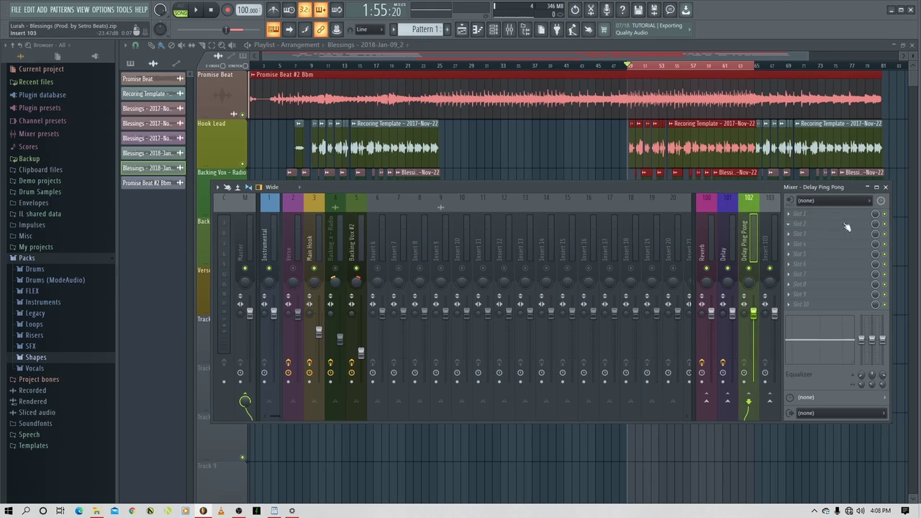
- Load Fruity Delay 3 in the first effect slot of the Delay Ping Pong track and place its window above the mixer
click(843, 214)
click(661, 290)
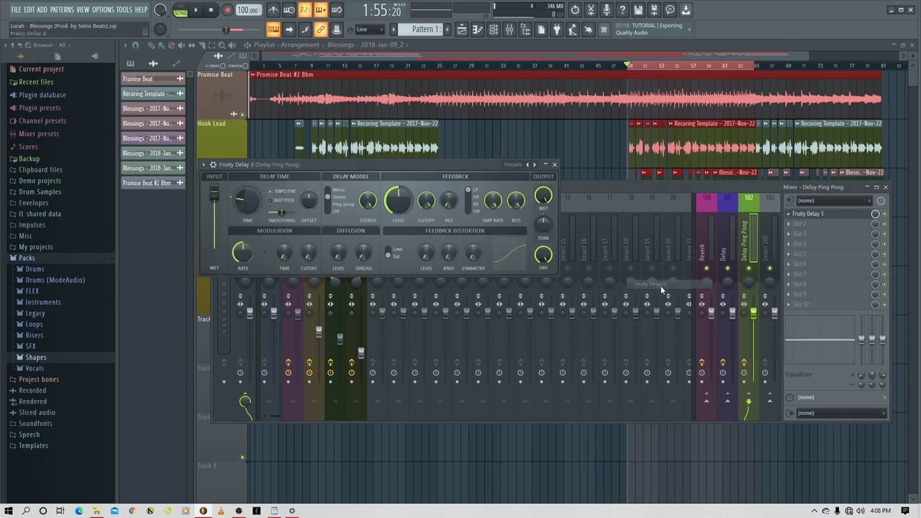
drag(417, 164, 557, 59)
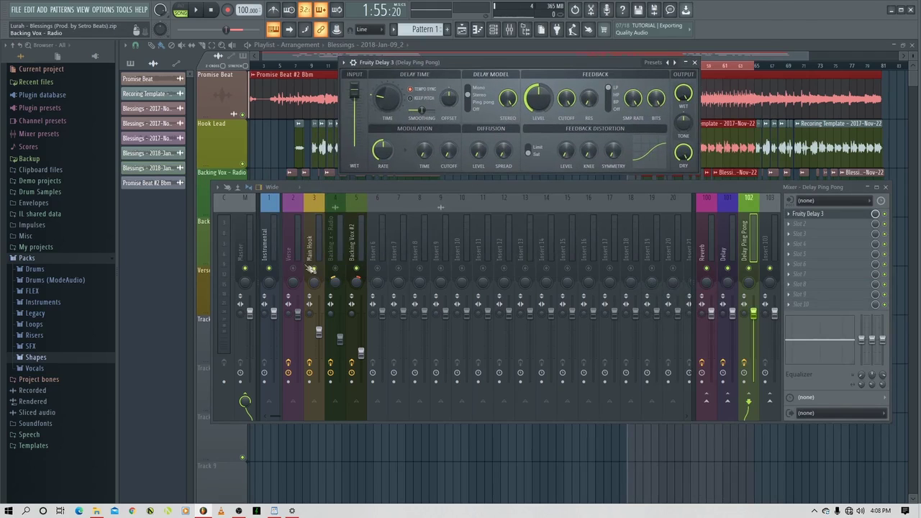
- Solo the Backing Vox - Radio track, raise its send to Delay Ping Pong and audition it over the second hook
click(335, 268)
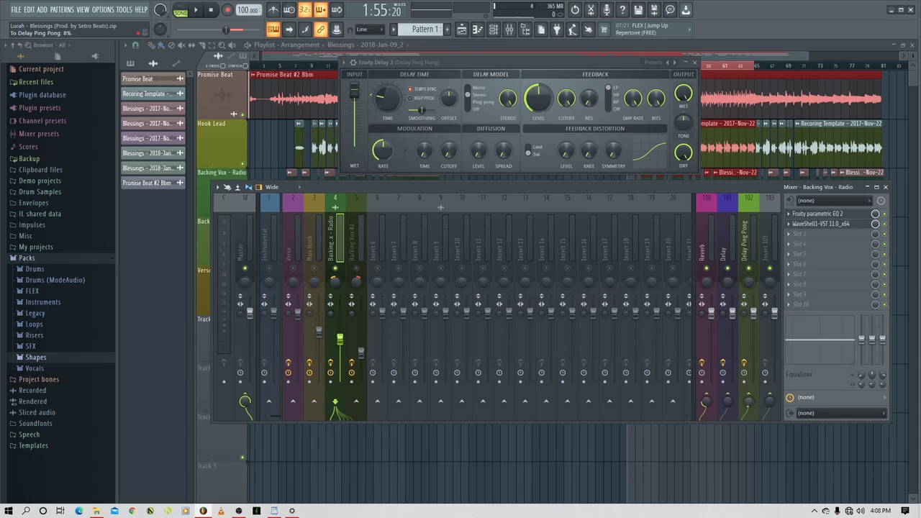
key(space)
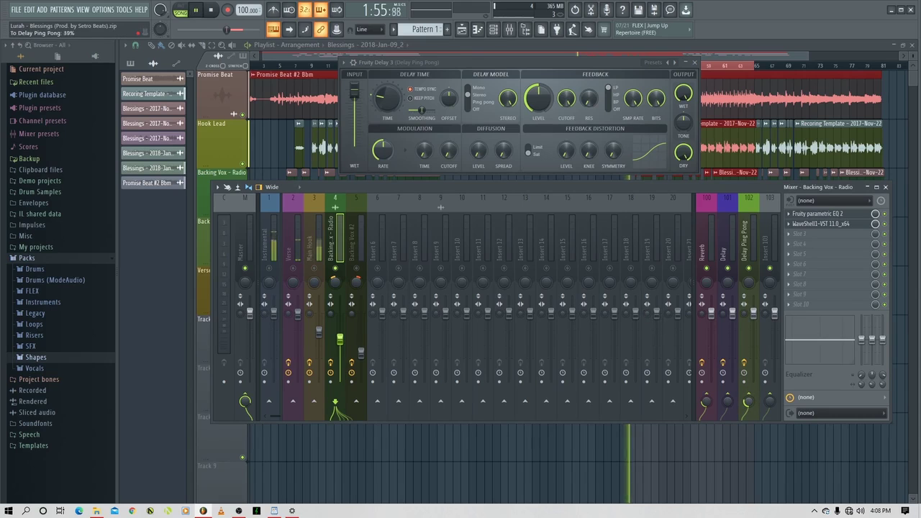
scroll(748, 400, up, 2)
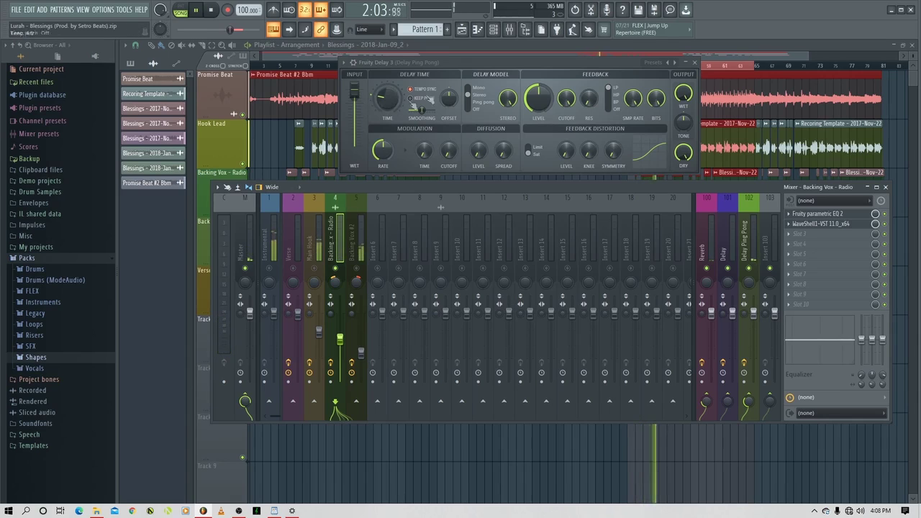
click(477, 69)
key(space)
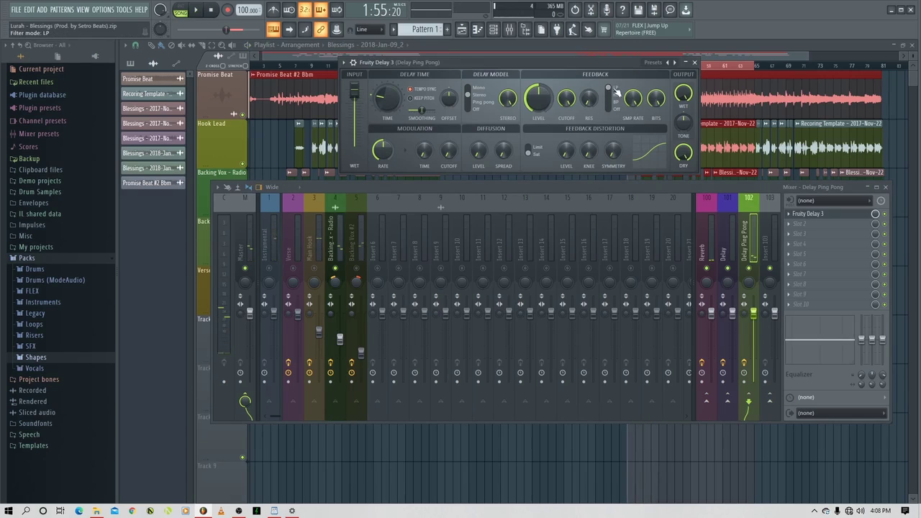
- Set Fruity Delay 3's feedback level to 21.1% and its dry output to 0% while auditioning the backing vocal
key(space)
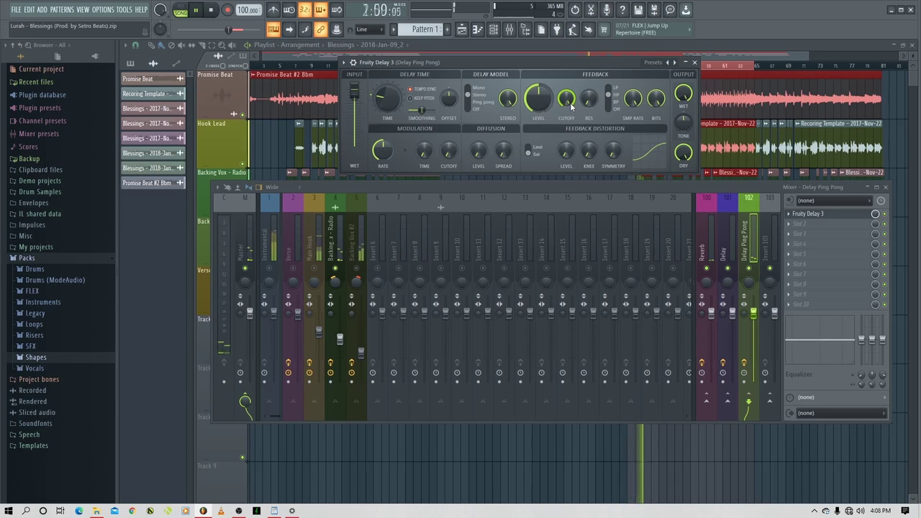
key(space)
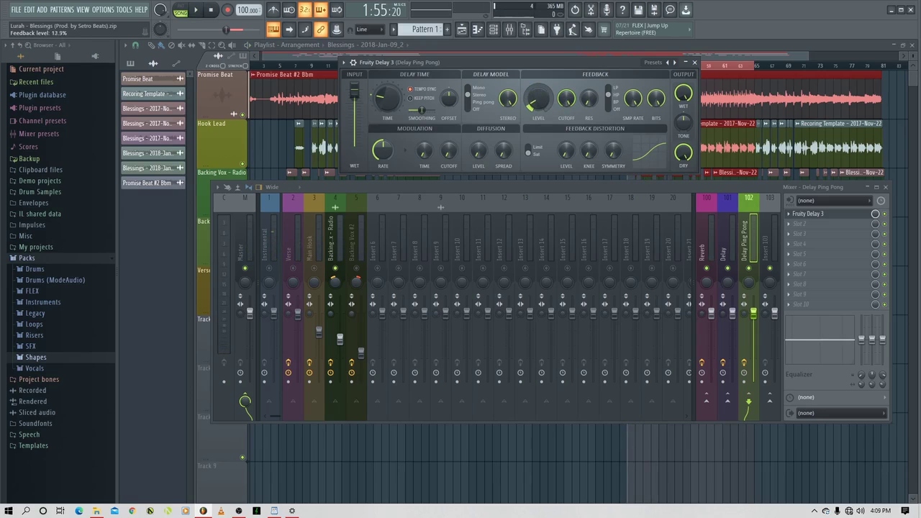
key(space)
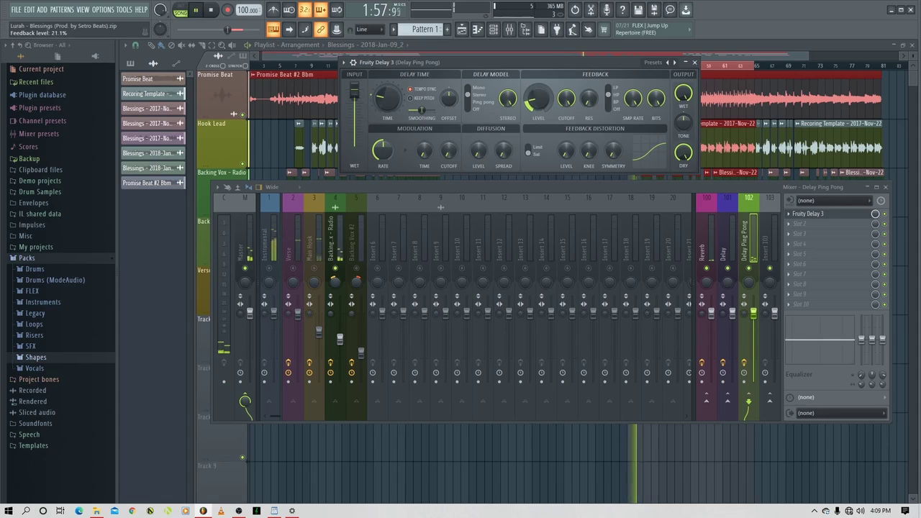
scroll(549, 102, up, 4)
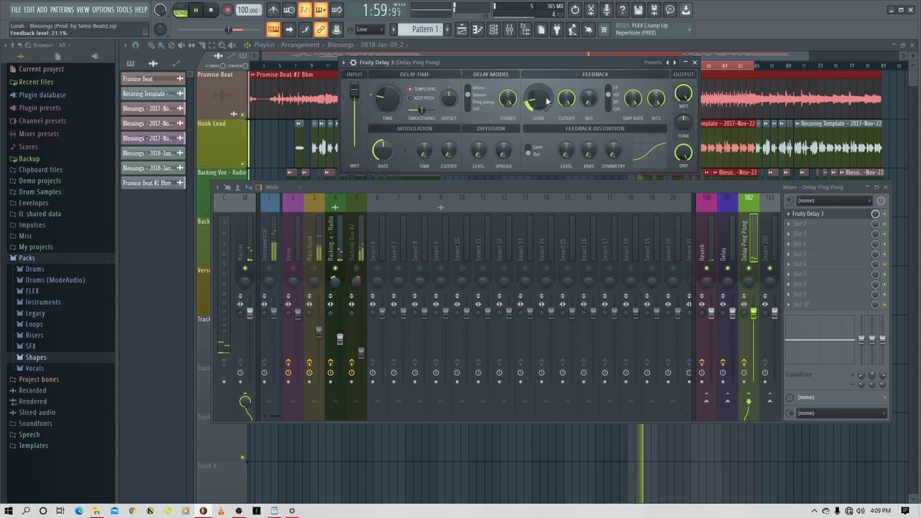
scroll(687, 155, down, 10)
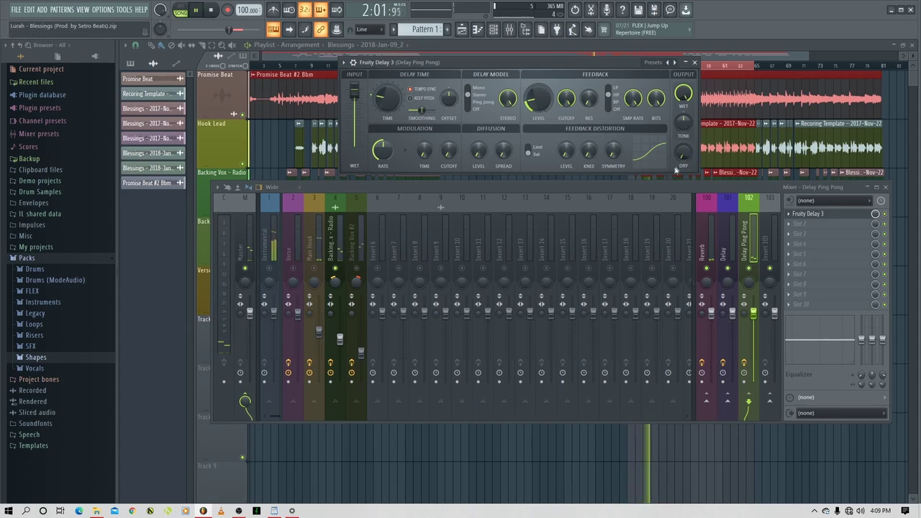
key(space)
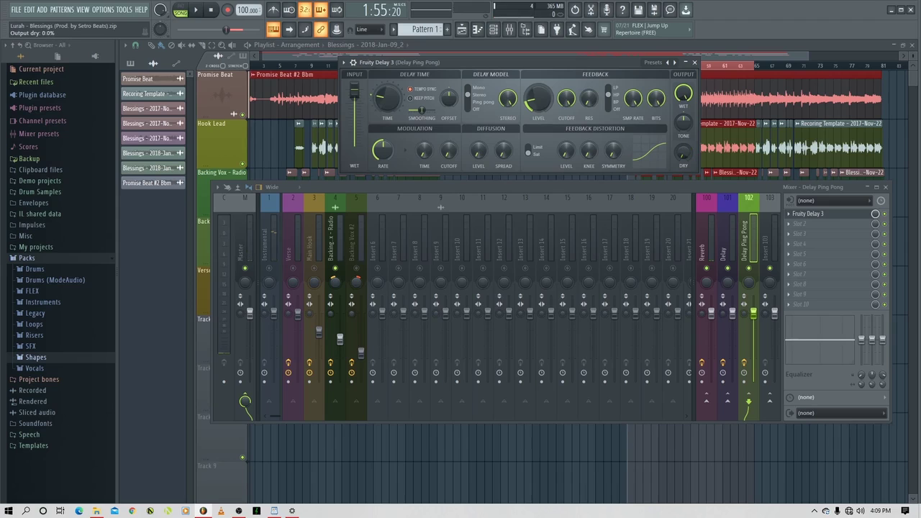
- Adjust Fruity Delay 3's delay time against the soloed backing vocal, trying 8:0 and shorter settings such as 3:0
mouse_move(572, 63)
mouse_down()
mouse_move(602, 65)
mouse_move(577, 70)
mouse_up()
key(space)
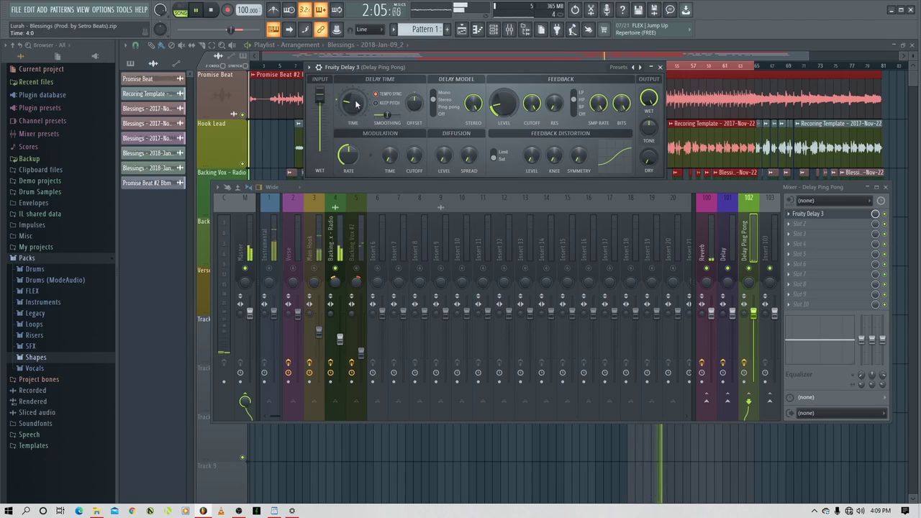
key(space)
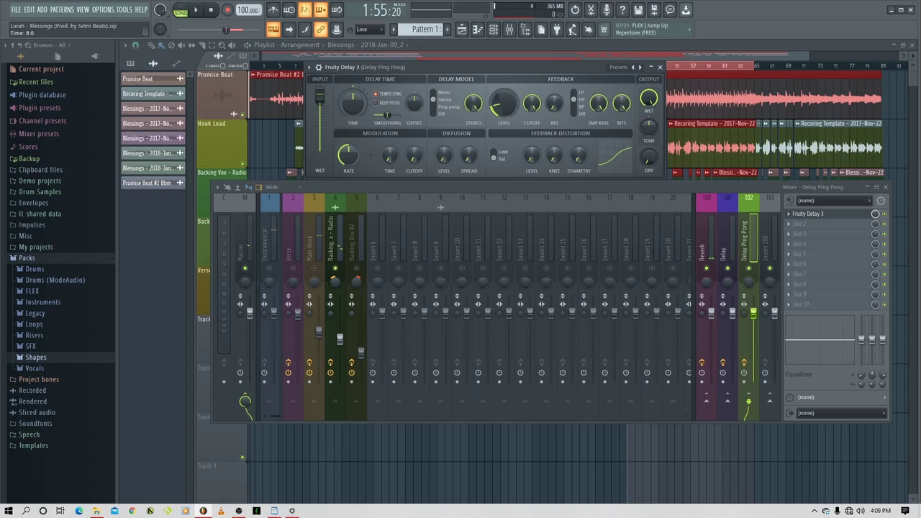
key(space)
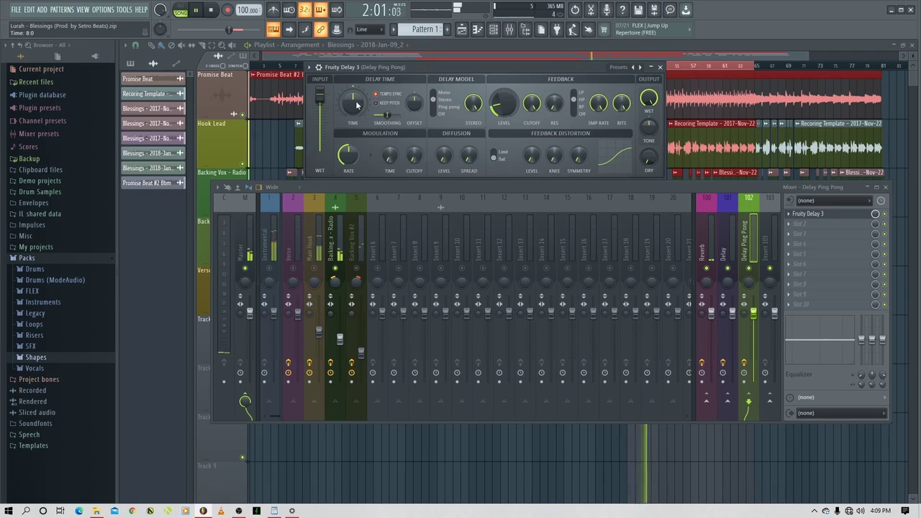
key(space)
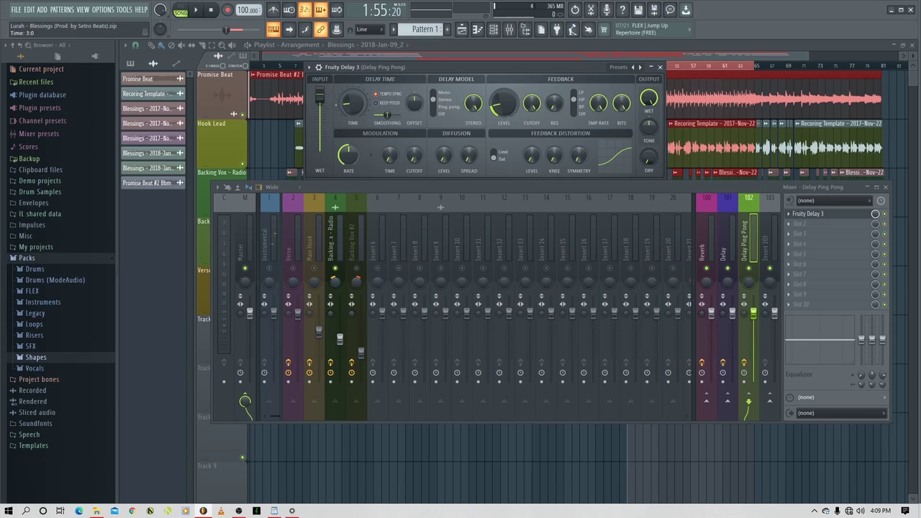
key(space)
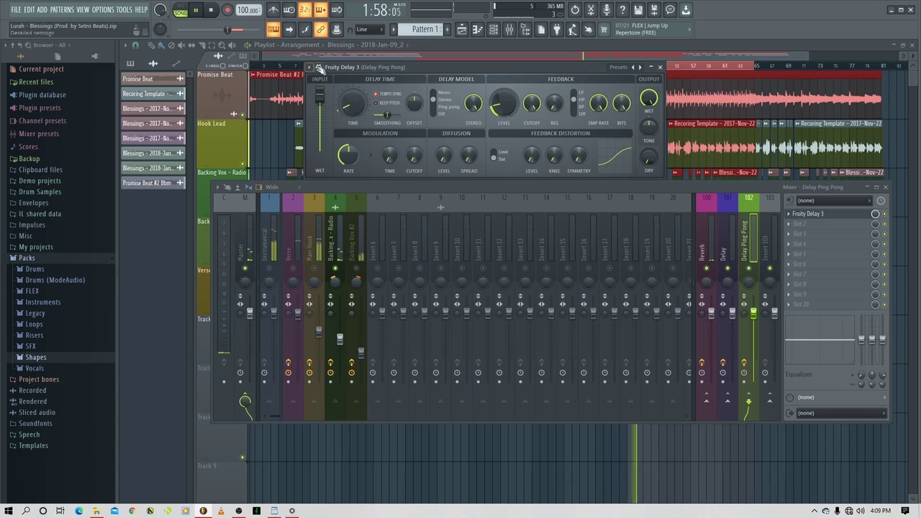
- Raise Fruity Delay 3's feedback level, set its feedback cutoff to 995.8 Hz and audition the result
mouse_move(505, 103)
mouse_down()
mouse_move(504, 70)
mouse_move(504, 88)
mouse_up()
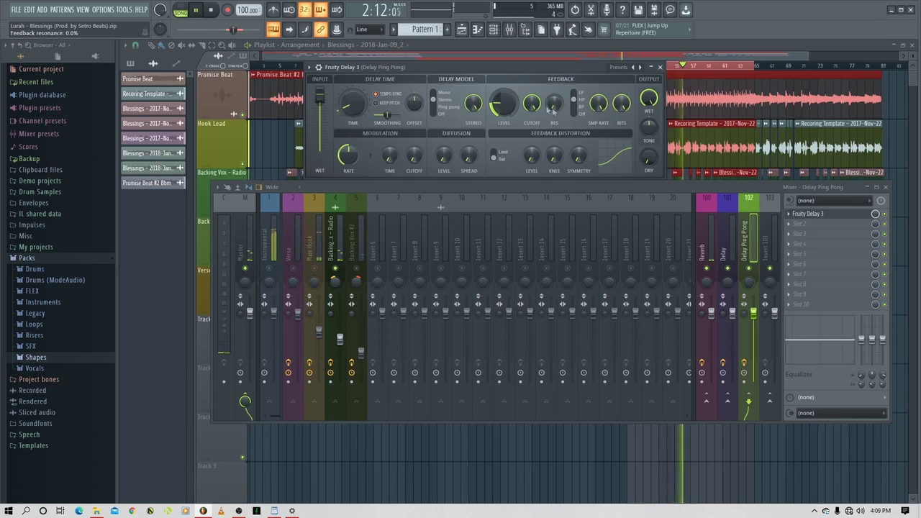
key(space)
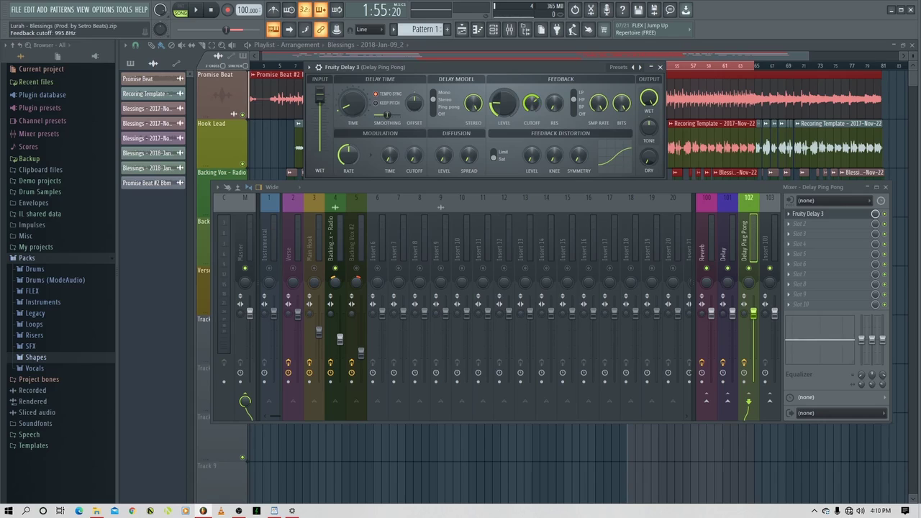
key(space)
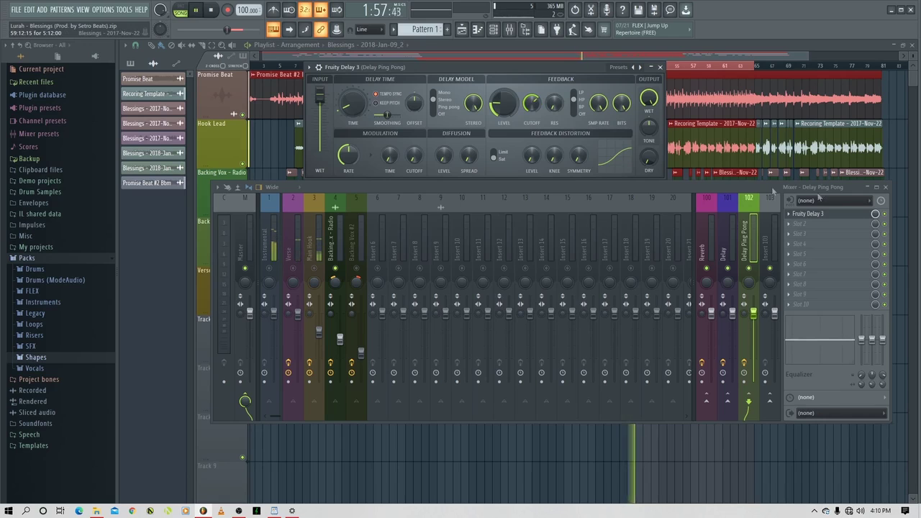
key(space)
- Add Fruity Parametric EQ 2 after the delay, apply the 20Hz + 18kHz cut preset and raise the low-cut frequency
click(795, 224)
mouse_move(801, 234)
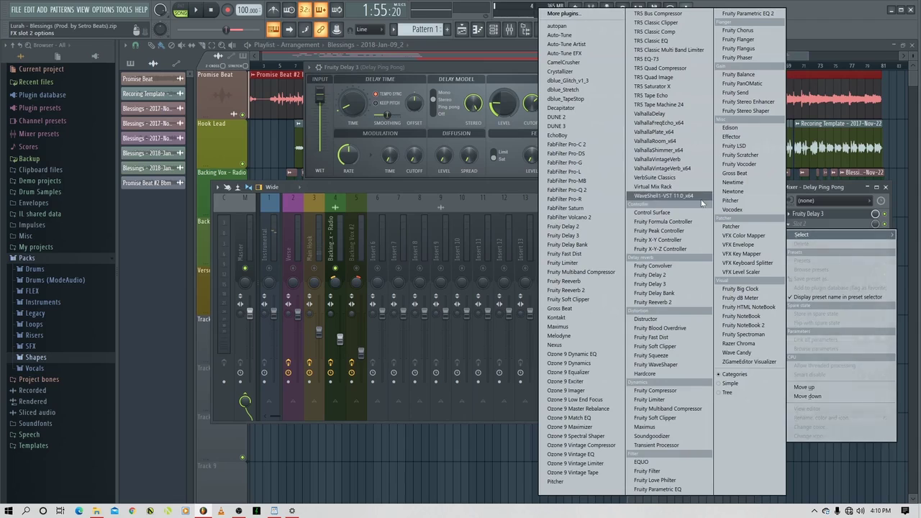
click(768, 14)
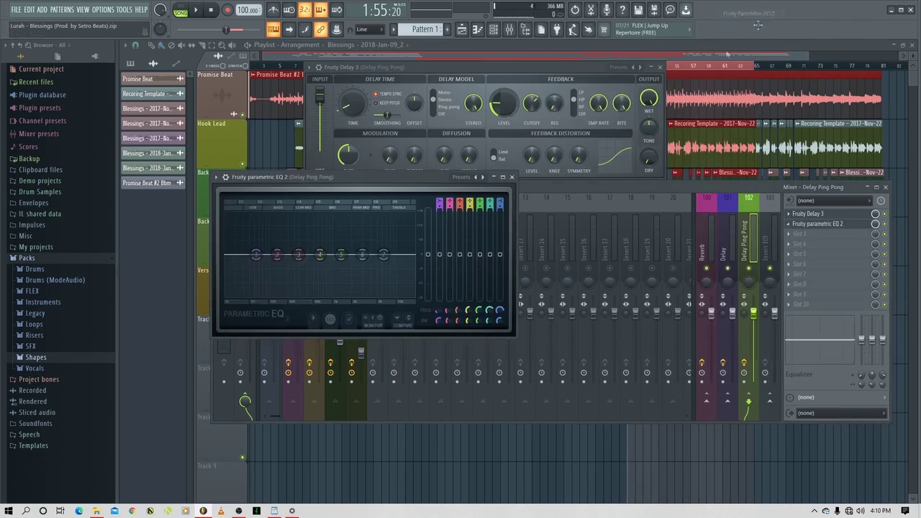
click(485, 178)
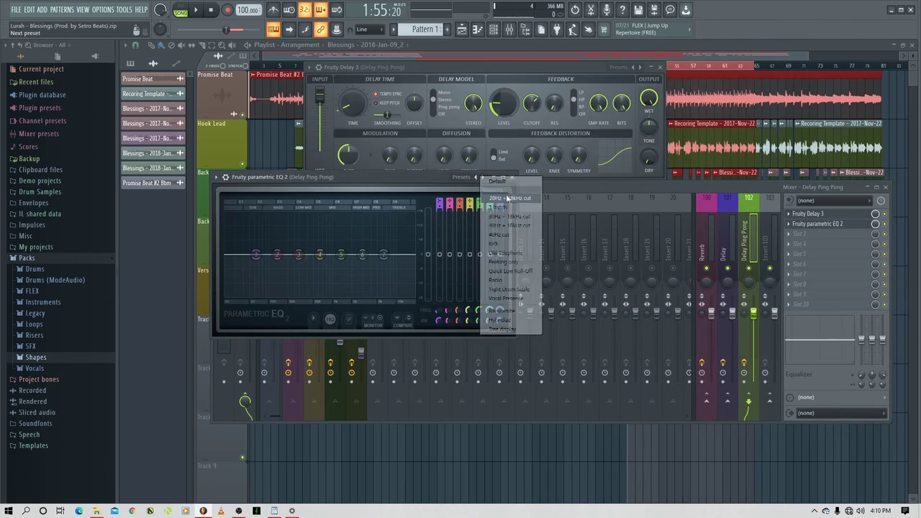
click(508, 185)
drag(229, 258, 290, 254)
click(792, 224)
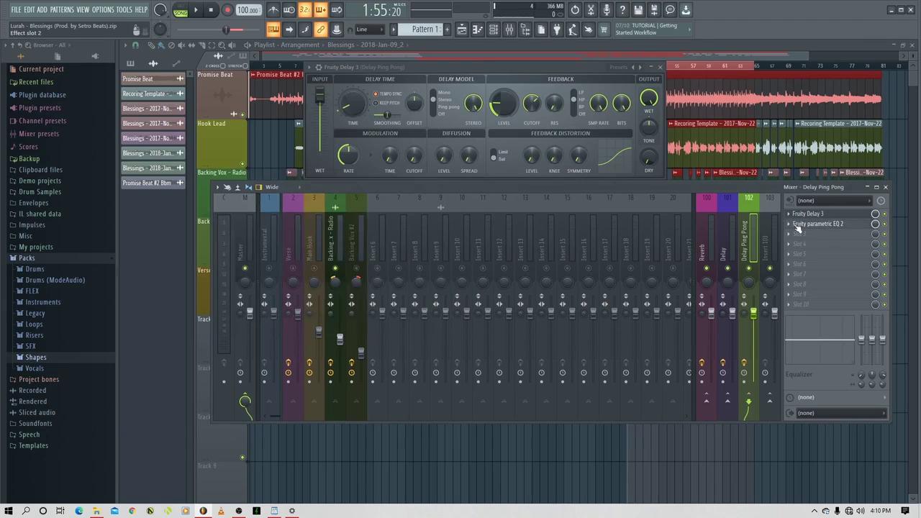
- Remove Fruity Parametric EQ 2 from the Delay Ping Pong track, leaving Fruity Delay 3 accessible above the mixer
click(788, 223)
click(800, 244)
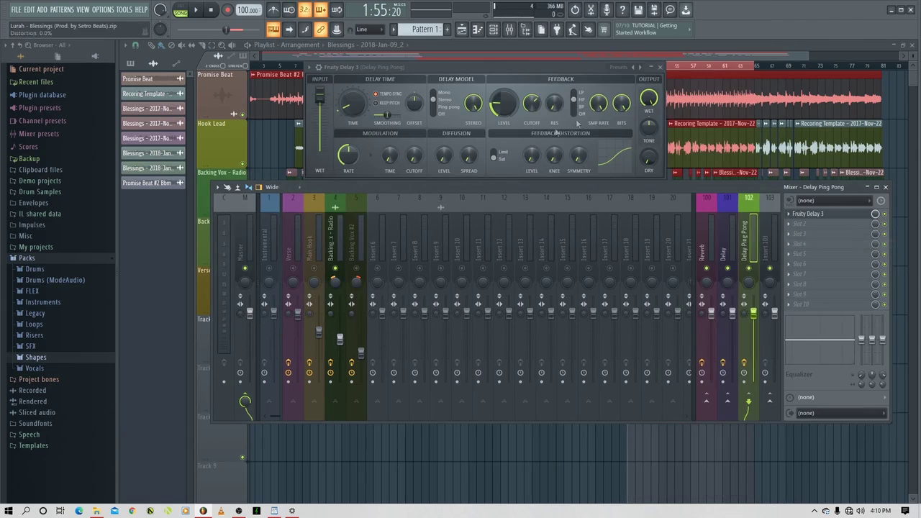
drag(533, 75, 521, 81)
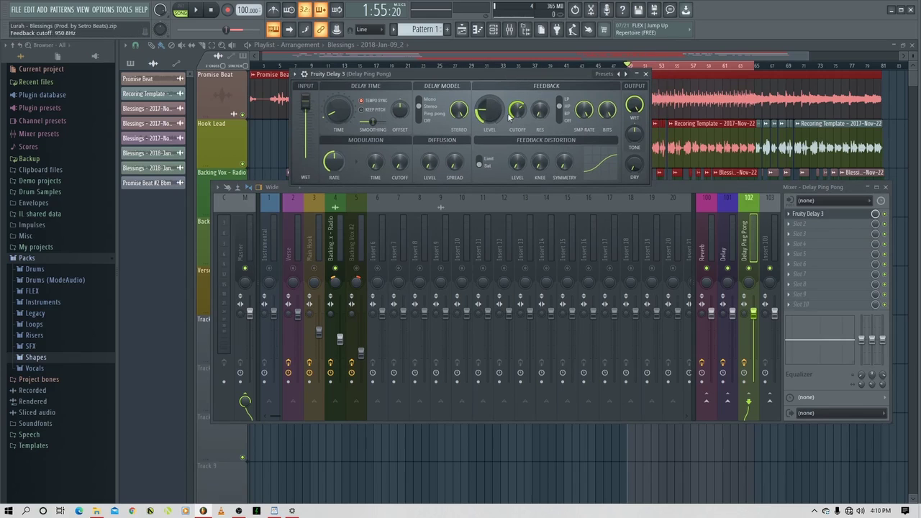
- Set Fruity Delay 3's feedback cutoff to 939.4 Hz and its feedback level to 20.7% while auditioning the backing vocal
key(space)
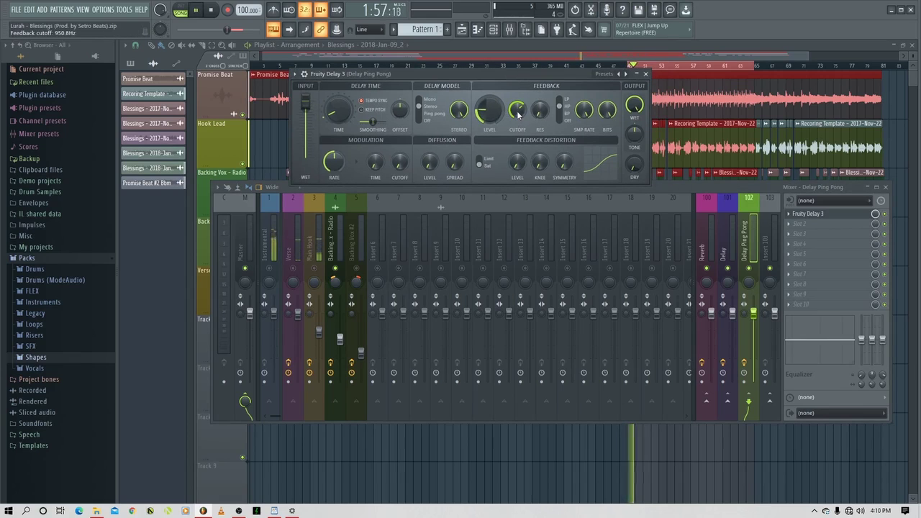
drag(518, 115, 518, 117)
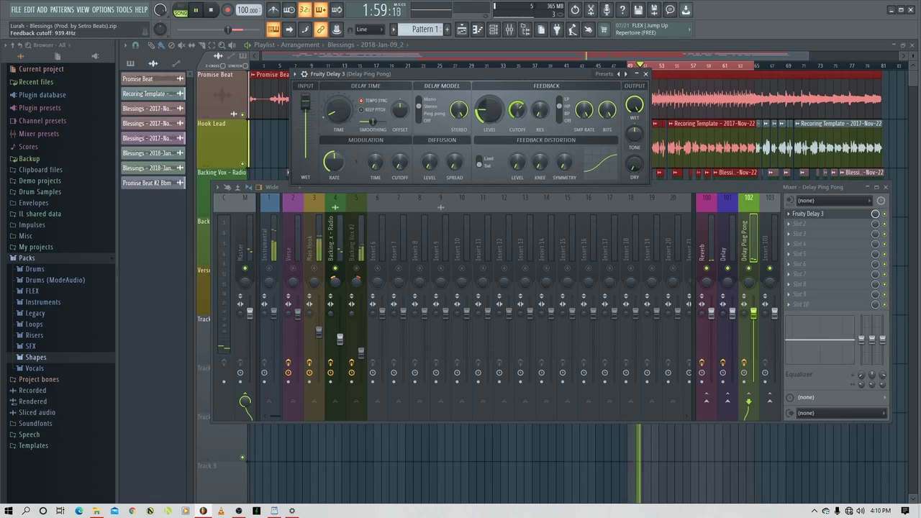
drag(492, 117, 492, 140)
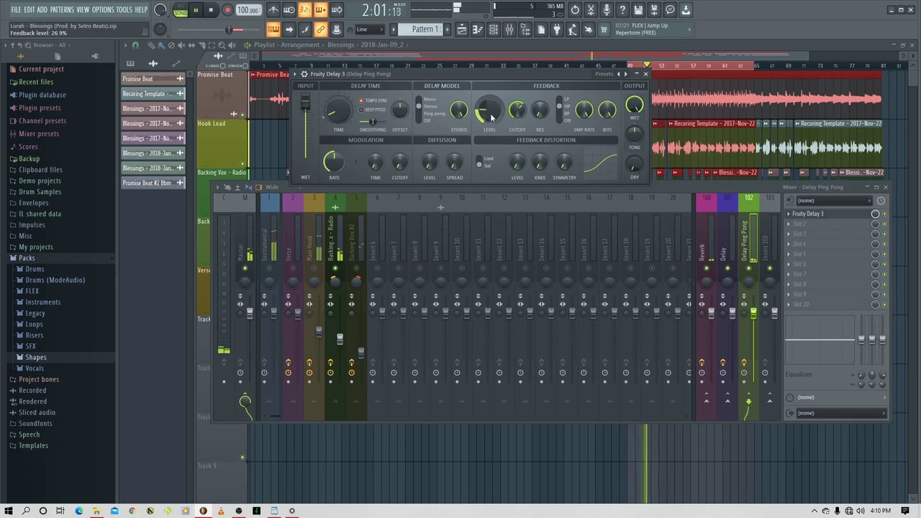
scroll(492, 117, down, 2)
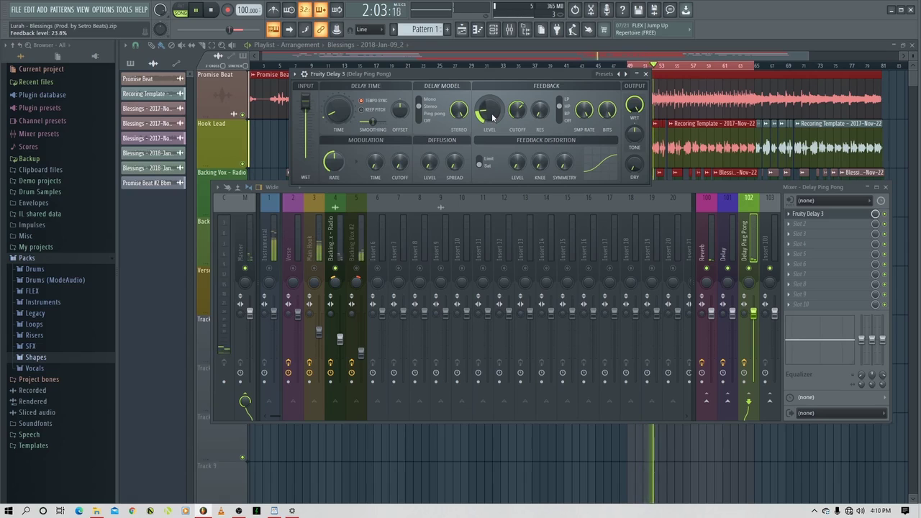
scroll(492, 117, down, 2)
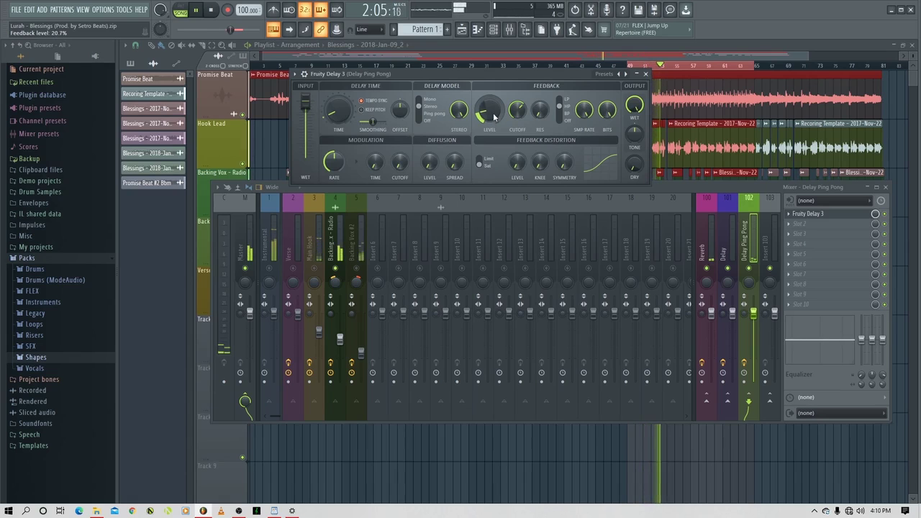
- Switch Fruity Delay 3's delay model to Ping pong and set its R/L pan to -100% while auditioning
drag(476, 76, 514, 75)
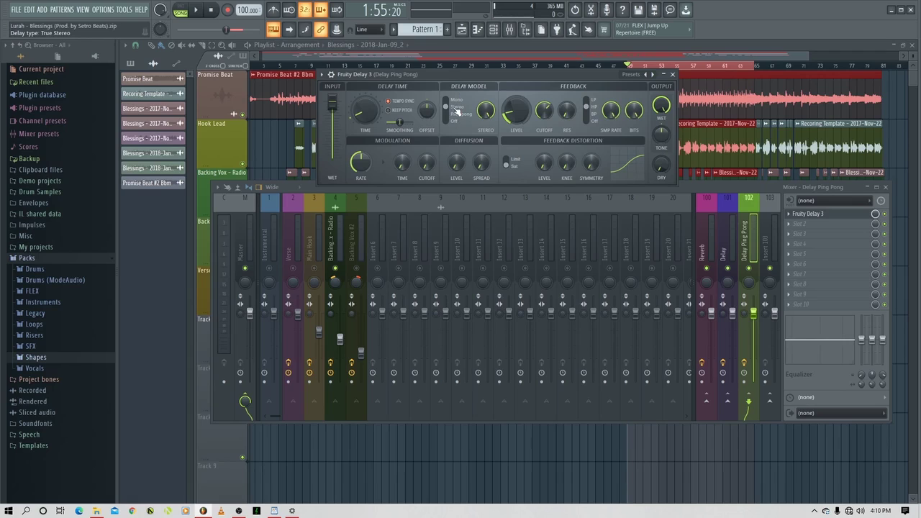
key(space)
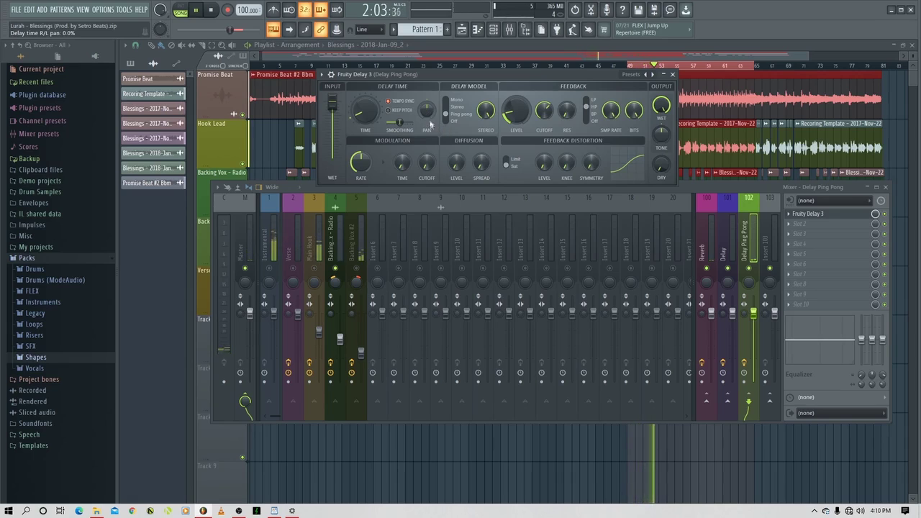
key(space)
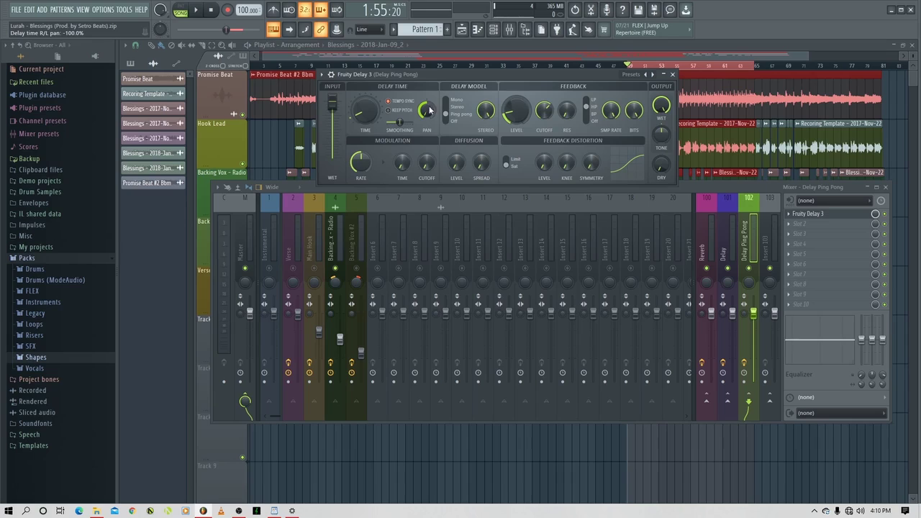
- Try 100% time smoothing on Fruity Delay 3, return it to the middle setting, and raise the delay time while auditioning the backing vocal
key(space)
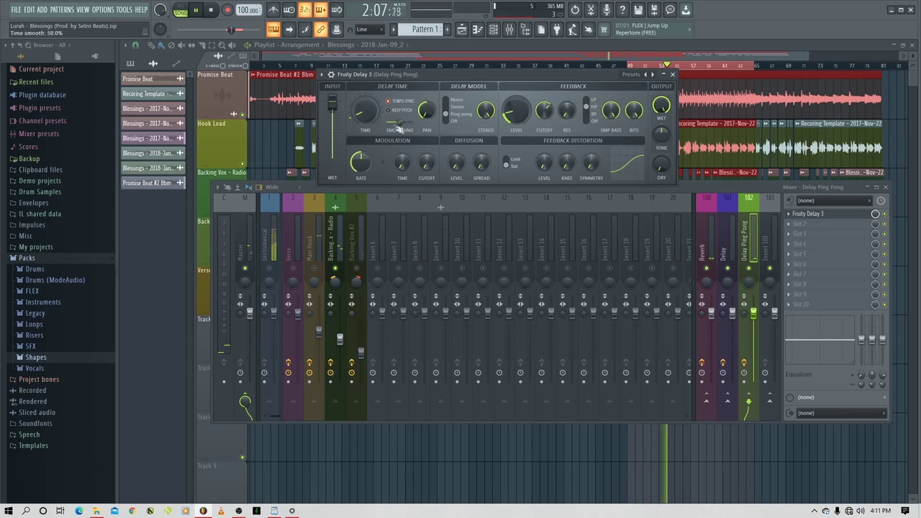
drag(402, 123, 415, 123)
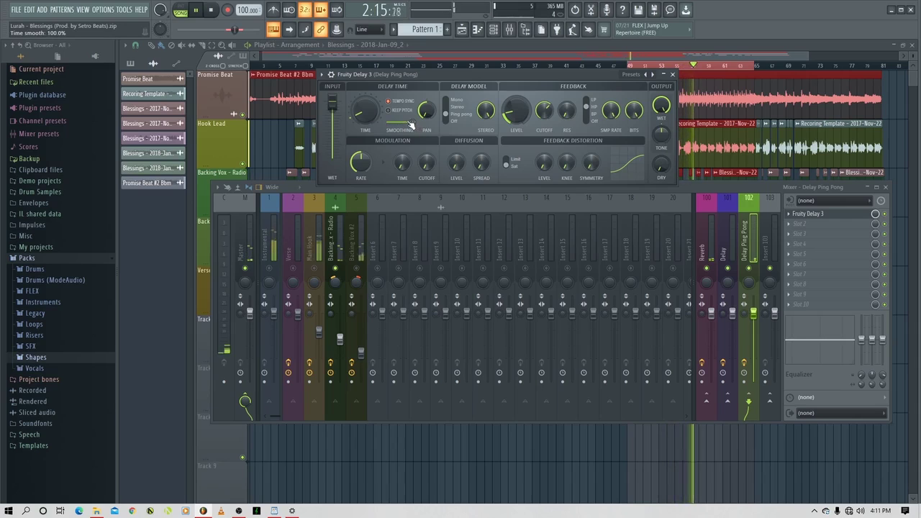
drag(415, 124, 361, 104)
key(space)
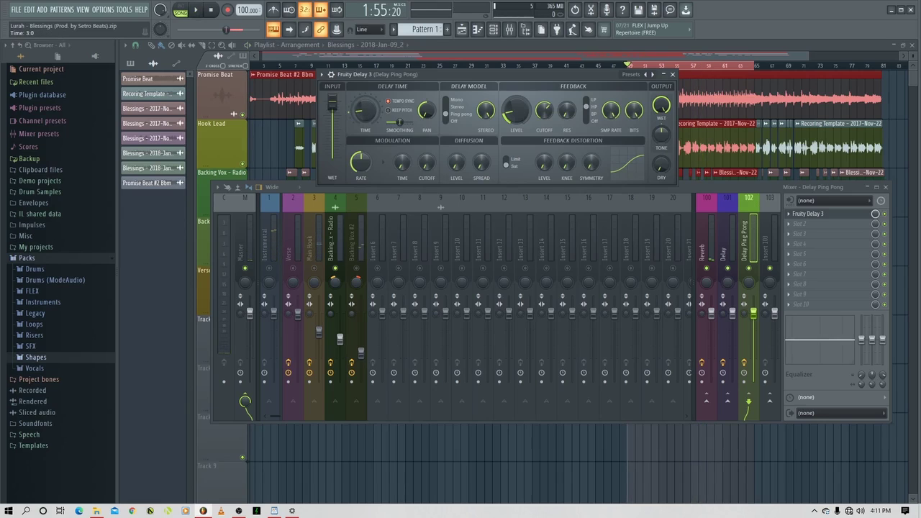
key(space)
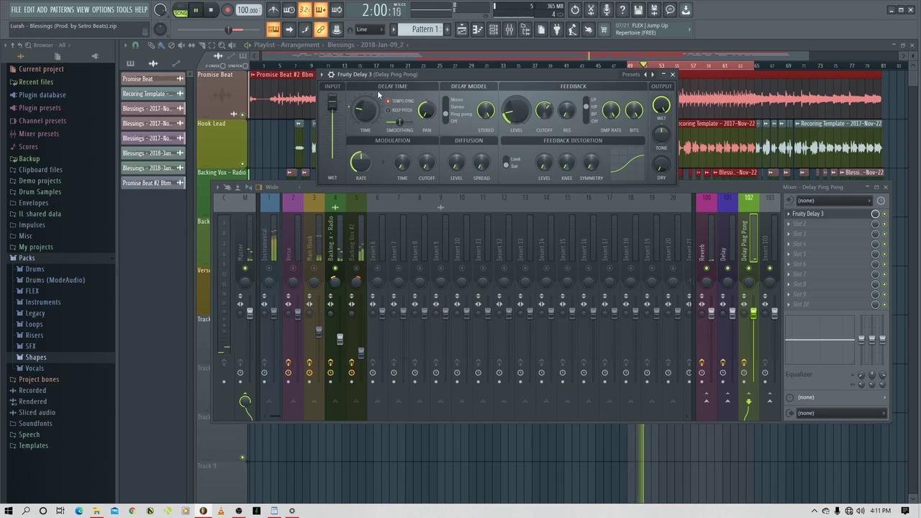
key(space)
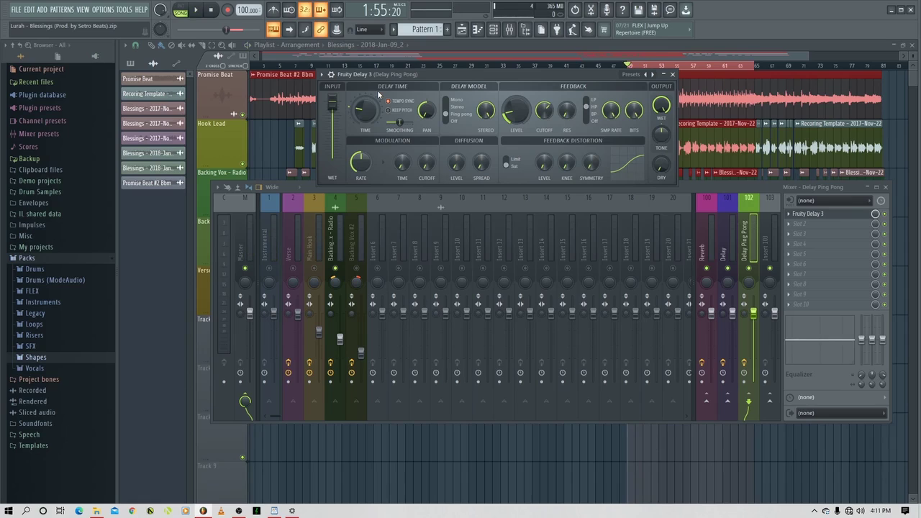
key(space)
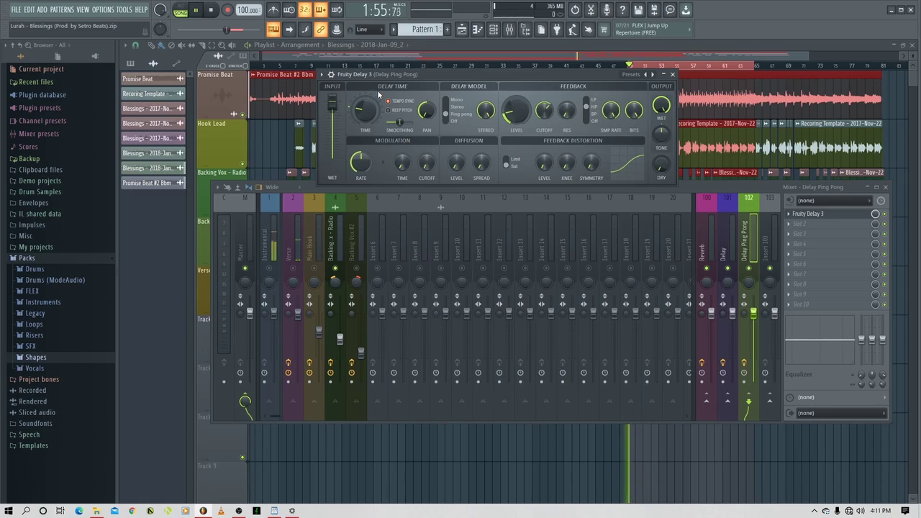
key(space)
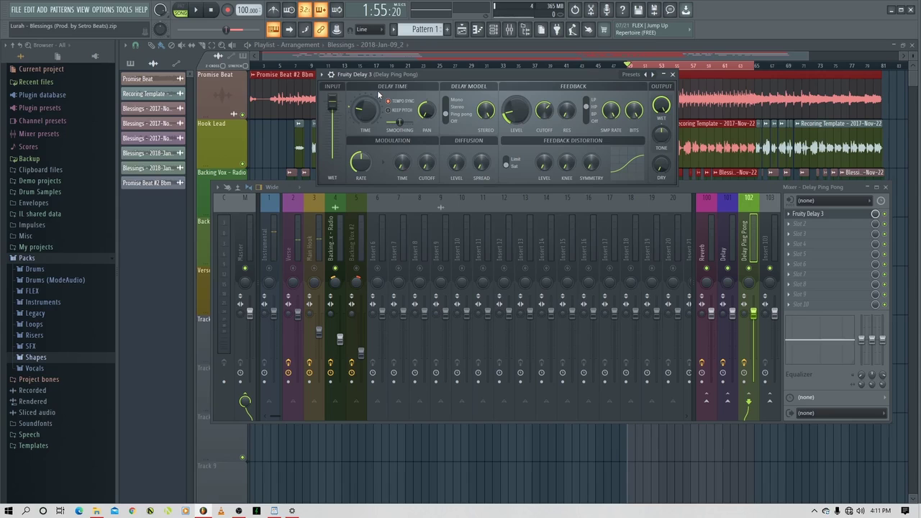
- Audition the ping-pong delay once more, close Fruity Delay 3 and unsolo the backing vocal so every track plays
drag(507, 72, 515, 175)
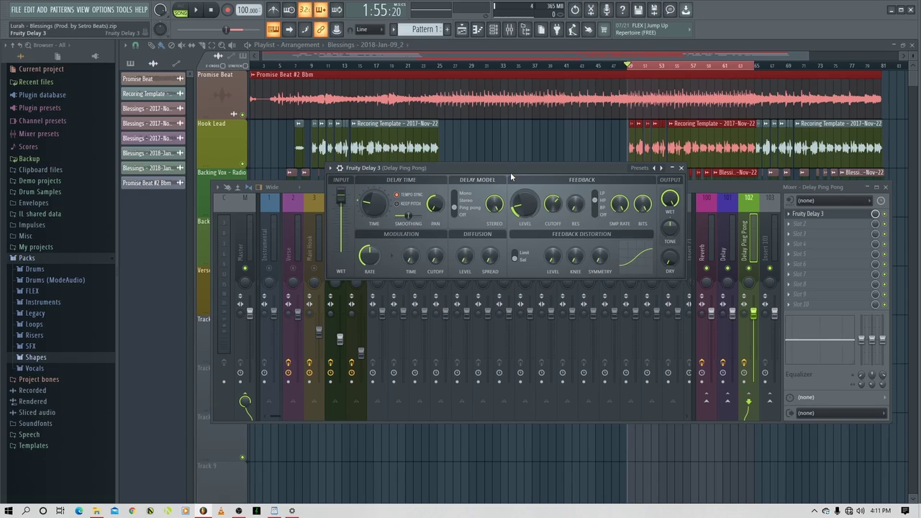
drag(510, 176, 520, 70)
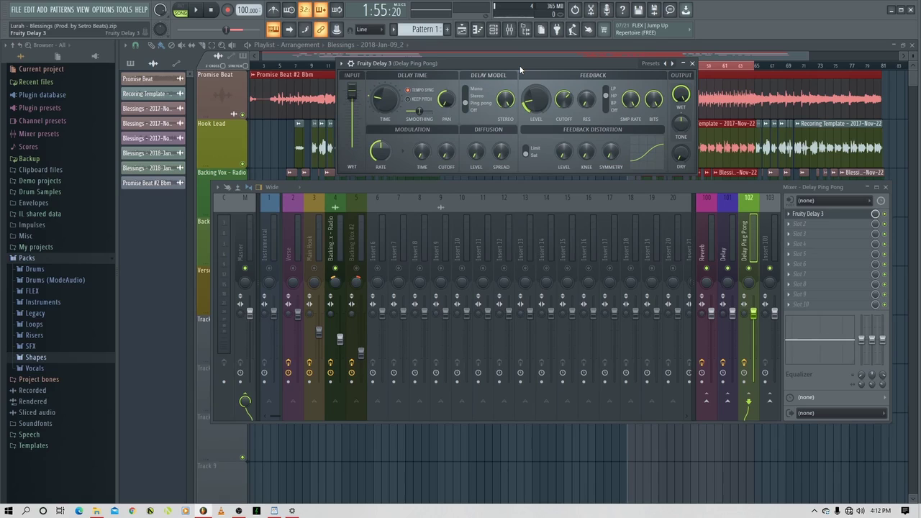
key(space)
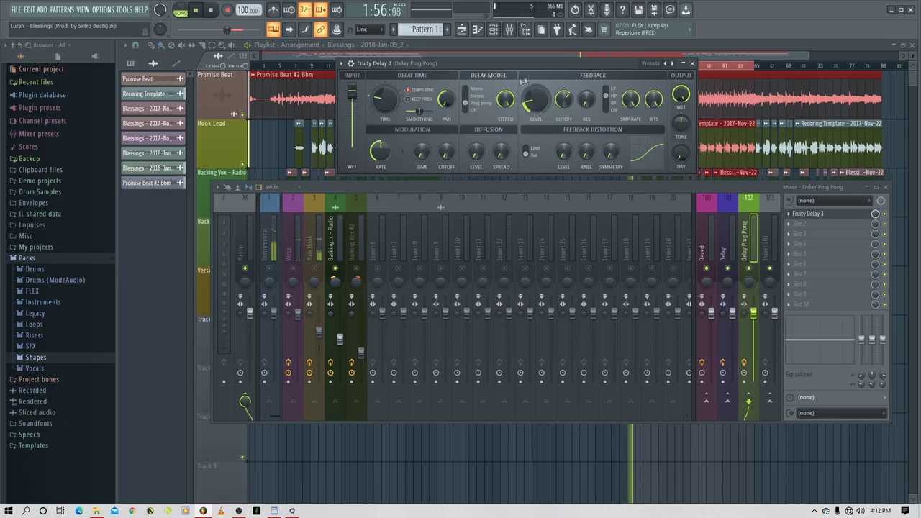
drag(549, 63, 527, 67)
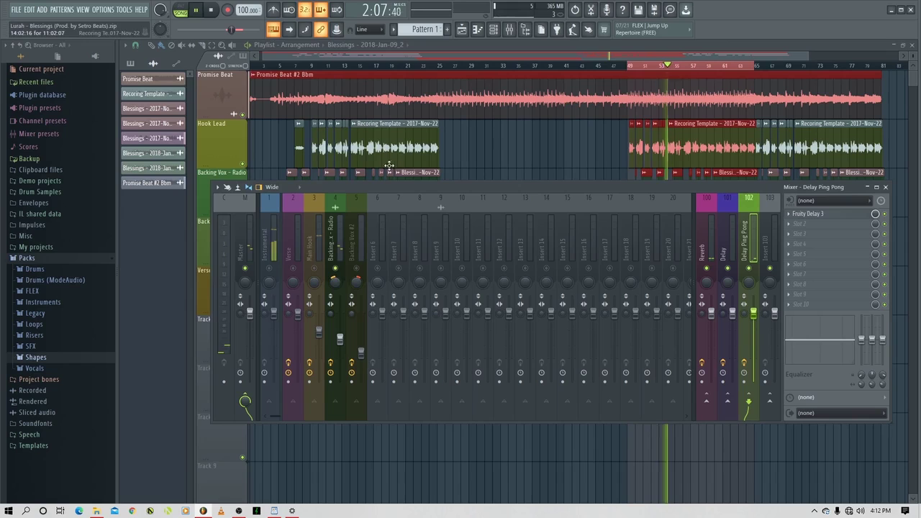
key(space)
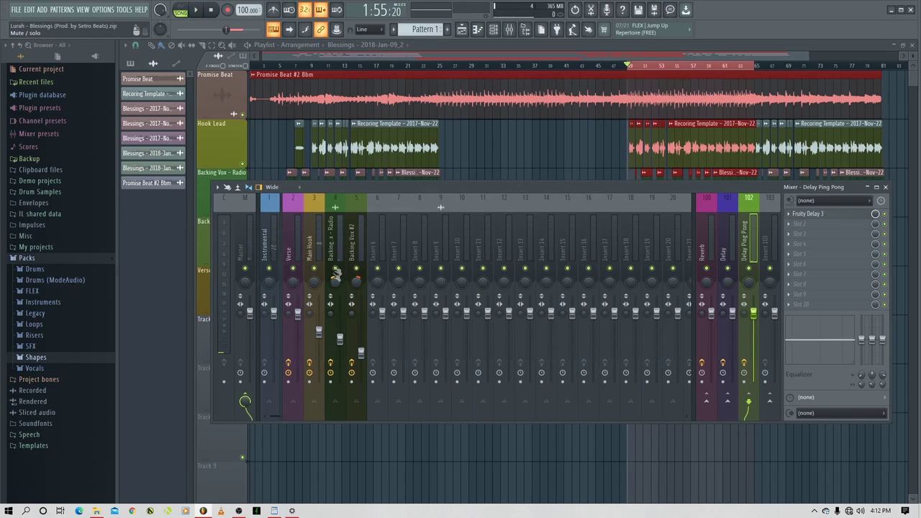
- Lower the Backing Vox - Radio track's volume to 56% (-11.0 dB) against the full mix, stop playback and hide the mixer
key(space)
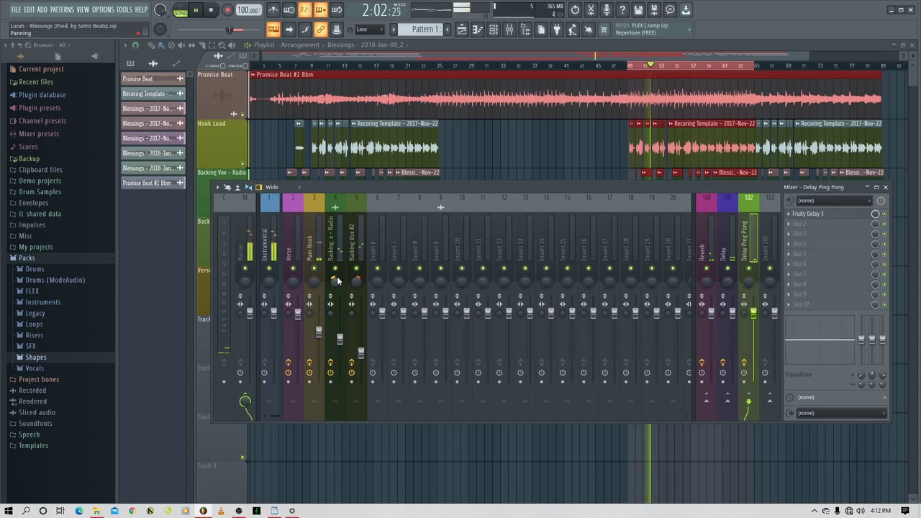
click(343, 263)
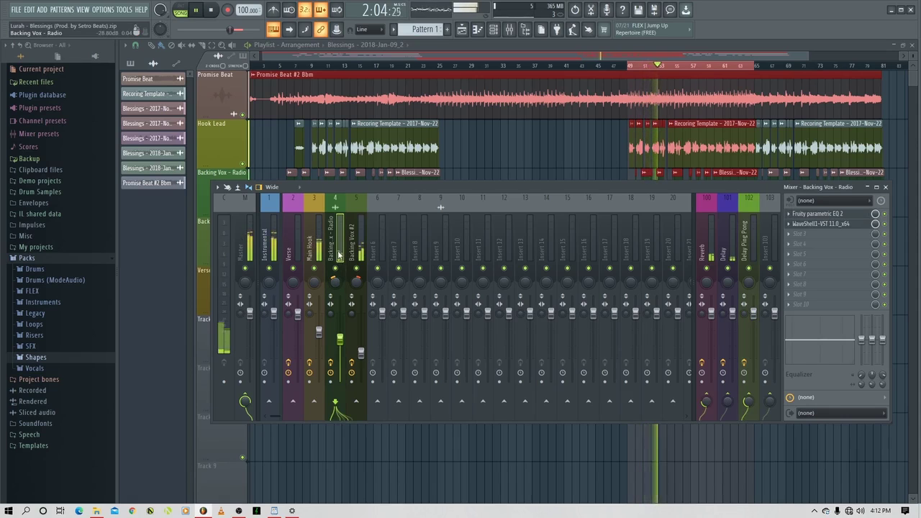
key(space)
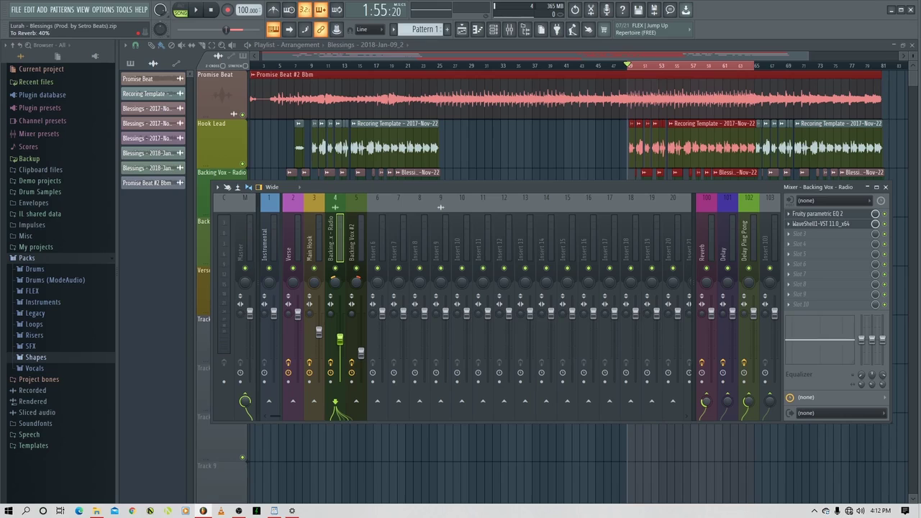
key(space)
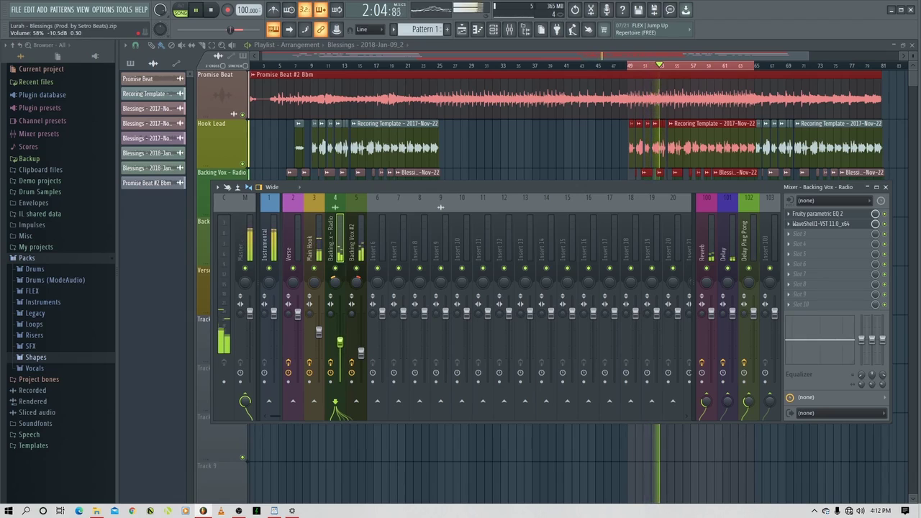
scroll(340, 342, down, 1)
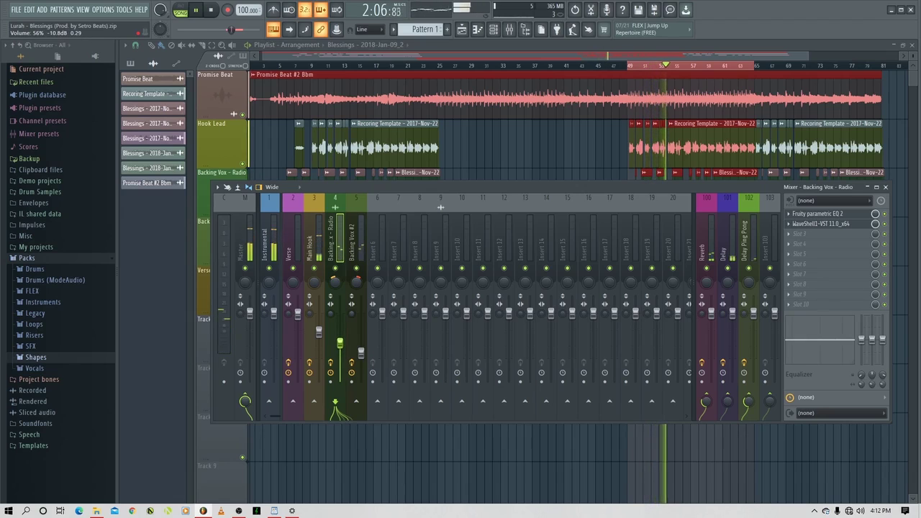
scroll(341, 344, down, 1)
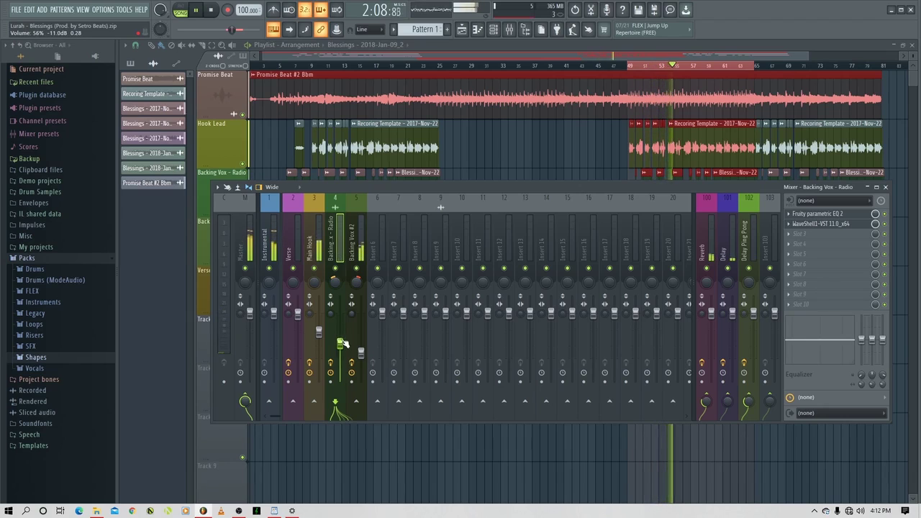
key(F9)
key(space)
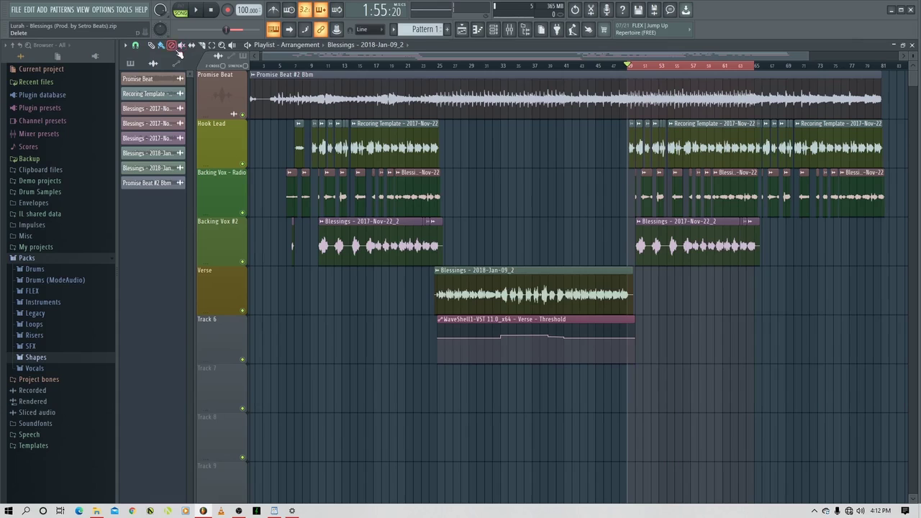
- Clear the playlist's time selection and save the project over its existing zipped song file
click(636, 75)
click(213, 9)
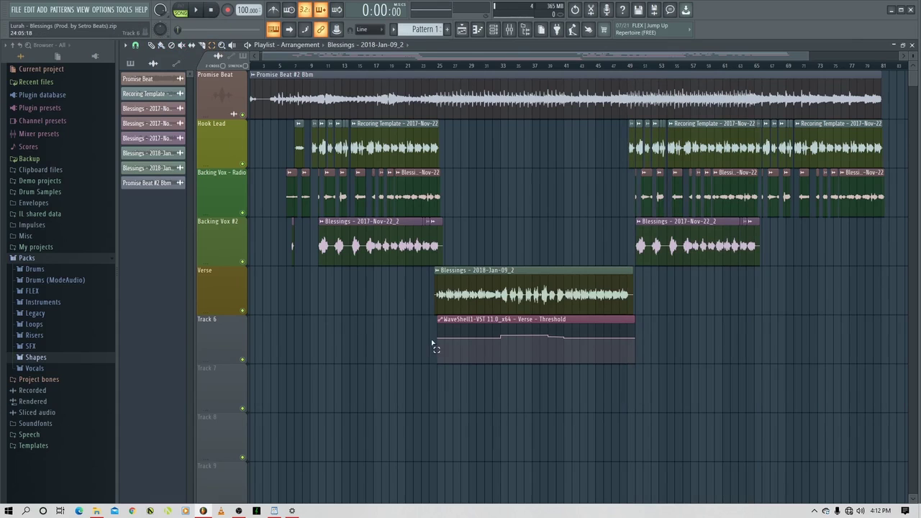
key(ctrl+shift+s)
click(379, 243)
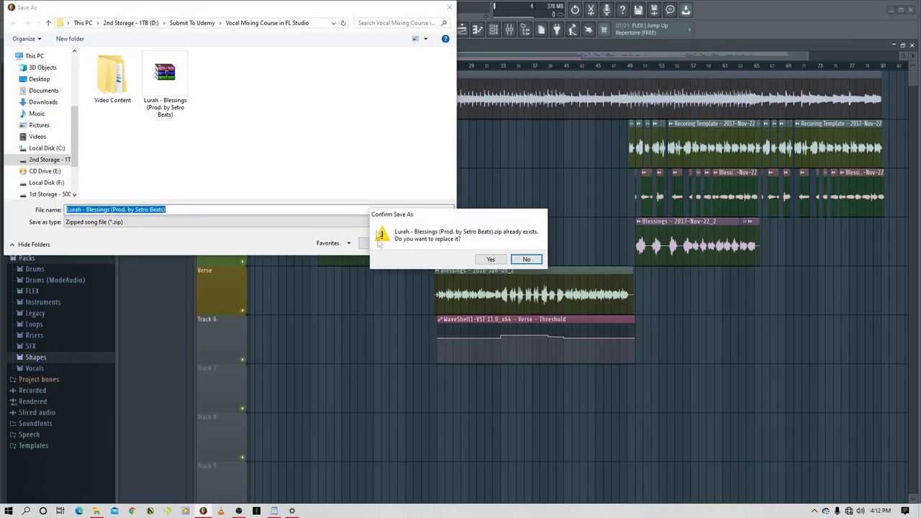
click(488, 260)
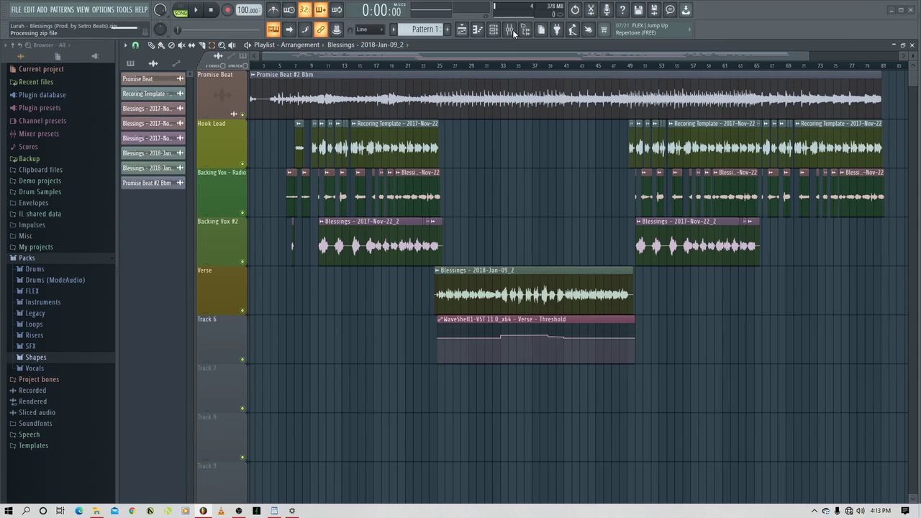
- Reopen the mixer, select the Verse track and play the whole song from the start to review the mix
click(511, 31)
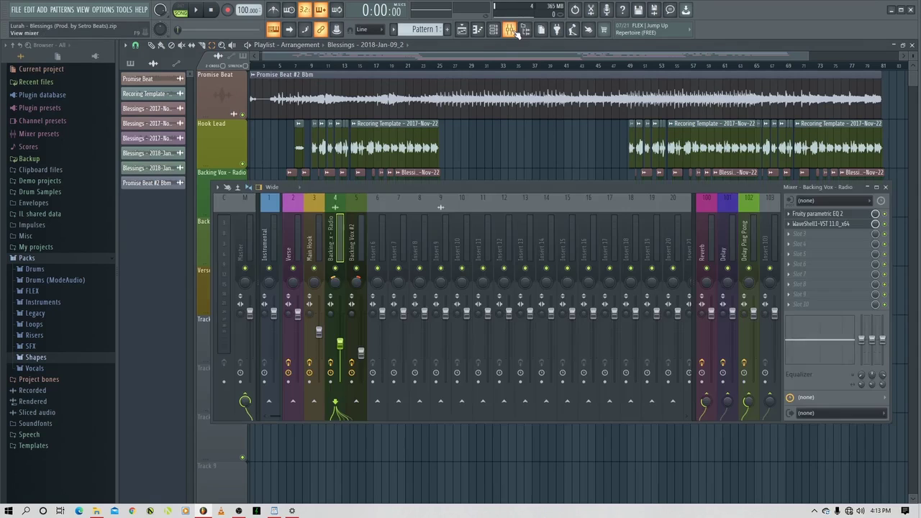
click(293, 363)
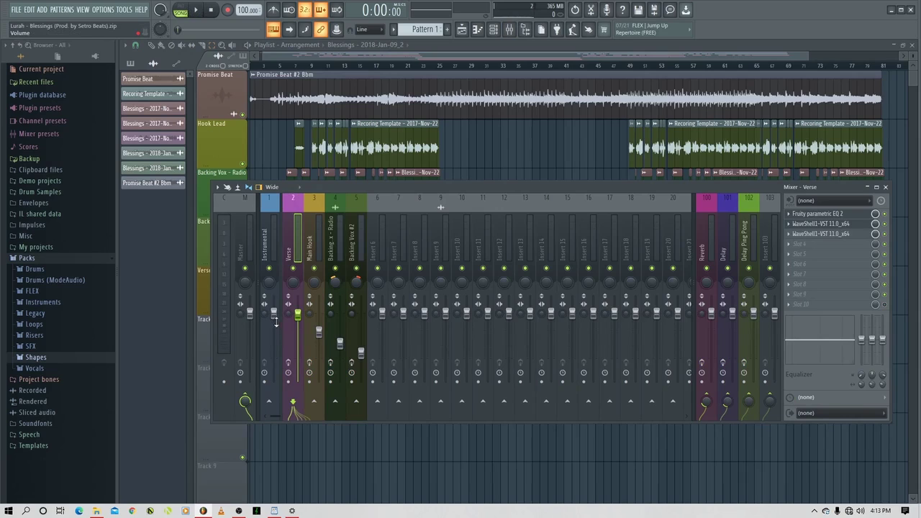
click(200, 9)
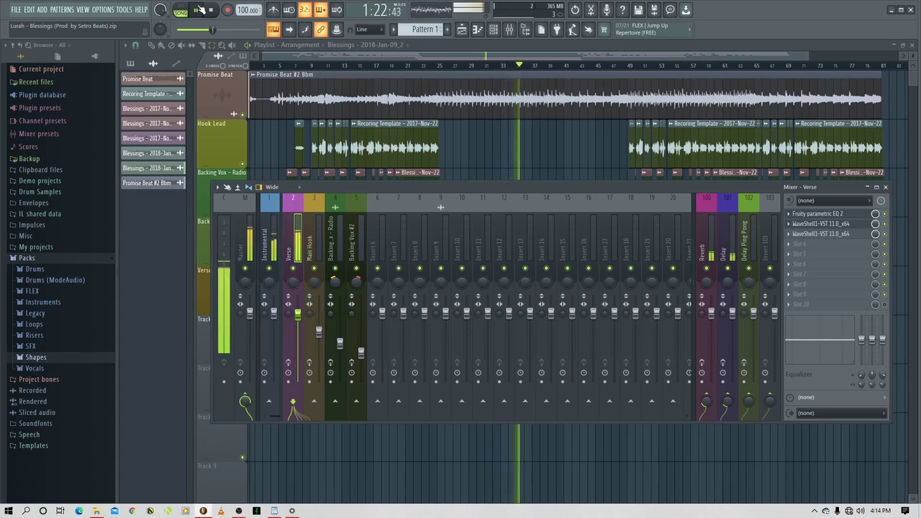
- Finish the full-song playback review, stop playback and save the project again, replacing the existing zipped song file
click(198, 9)
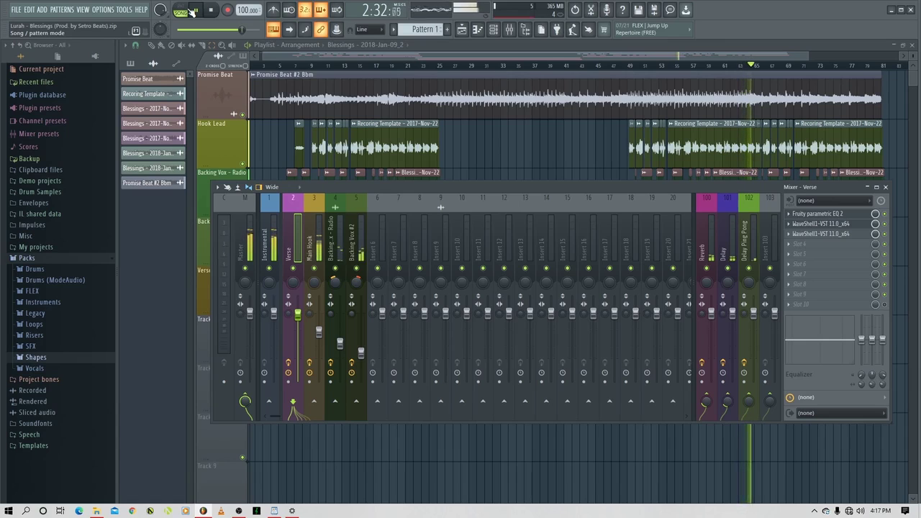
click(193, 10)
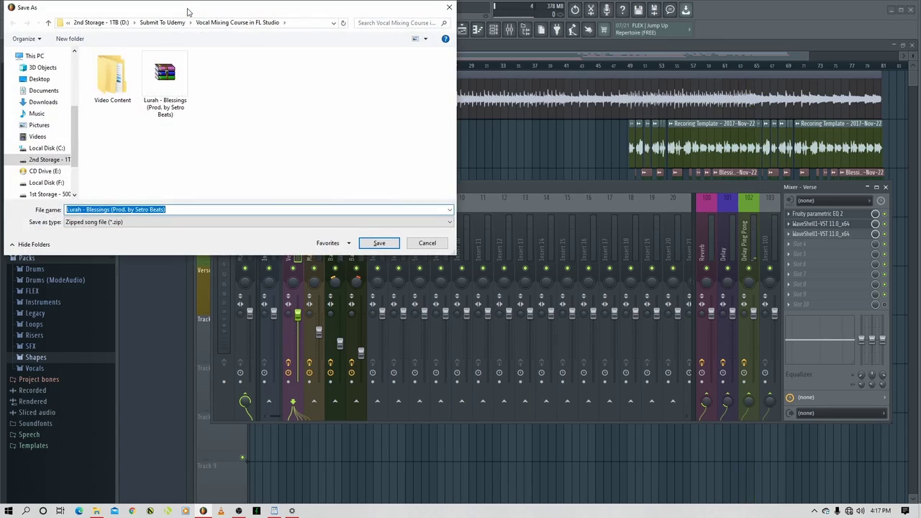
key(Return)
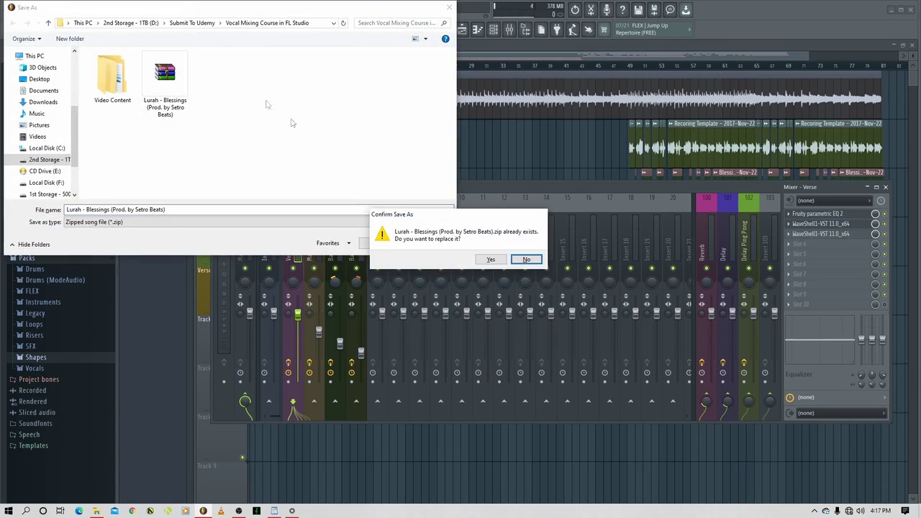
click(492, 262)
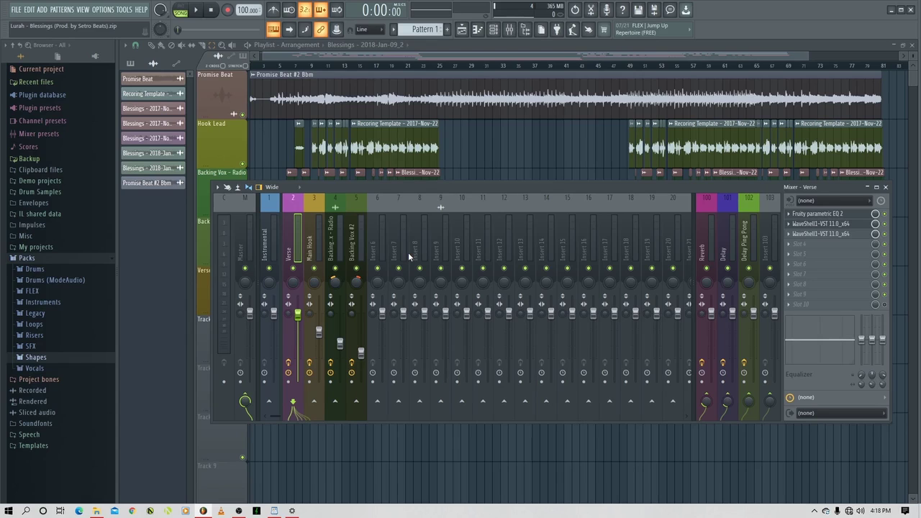
- Hide the mixer and zoom the playlist out to view the whole arrangement, from the beat to the Verse threshold automation
key(F9)
scroll(827, 325, down, 2)
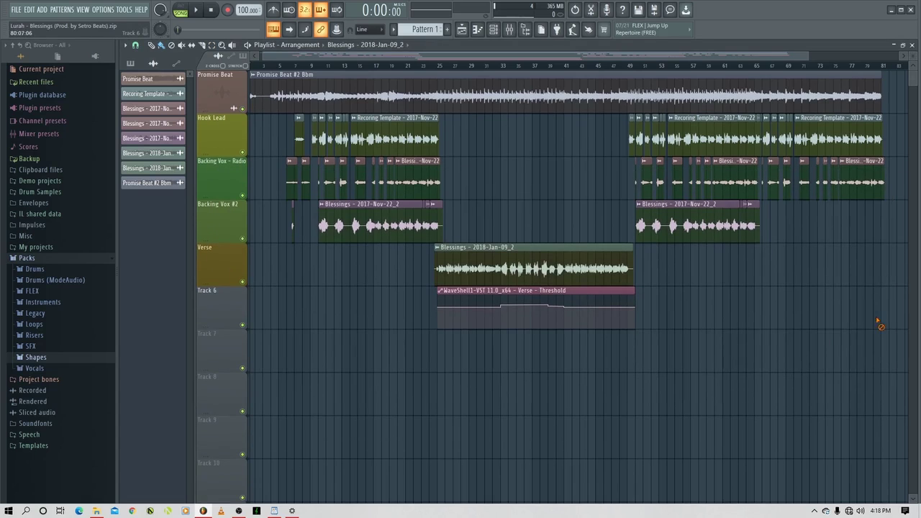
scroll(689, 314, down, 2)
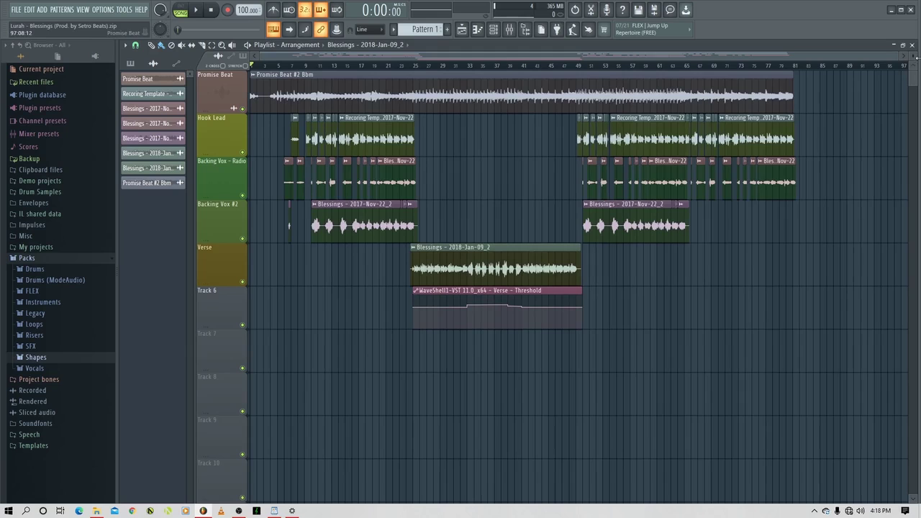
scroll(846, 261, down, 2)
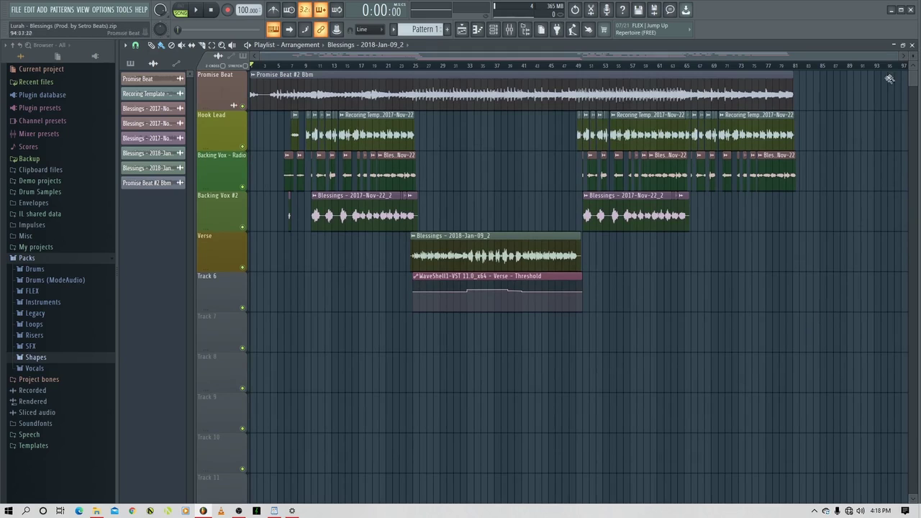
scroll(913, 75, up, 1)
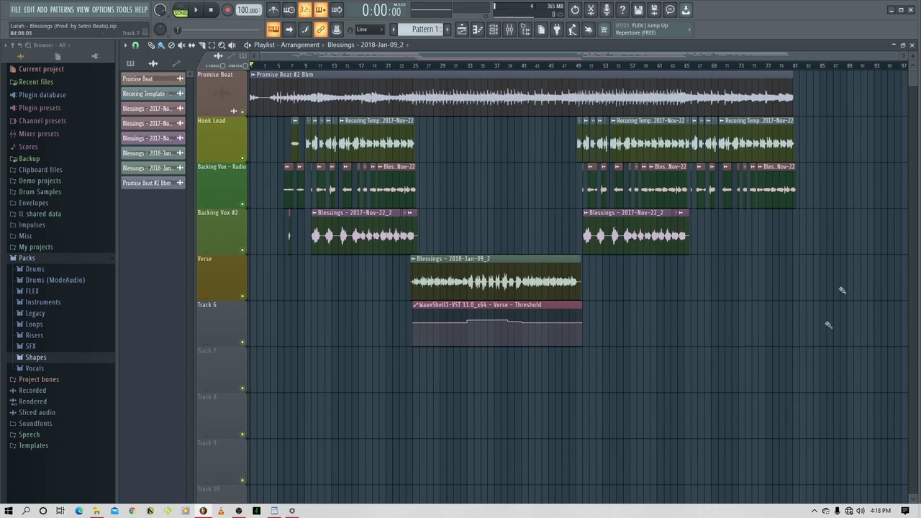
scroll(912, 56, up, 1)
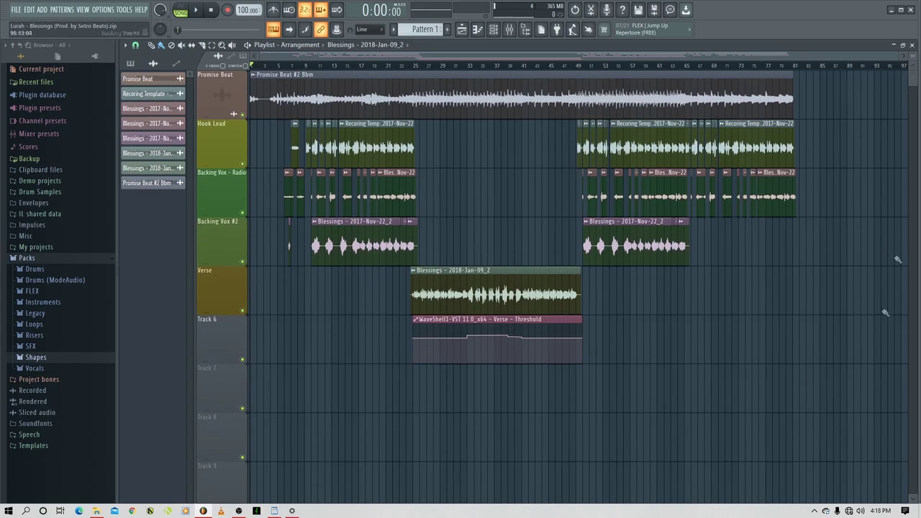